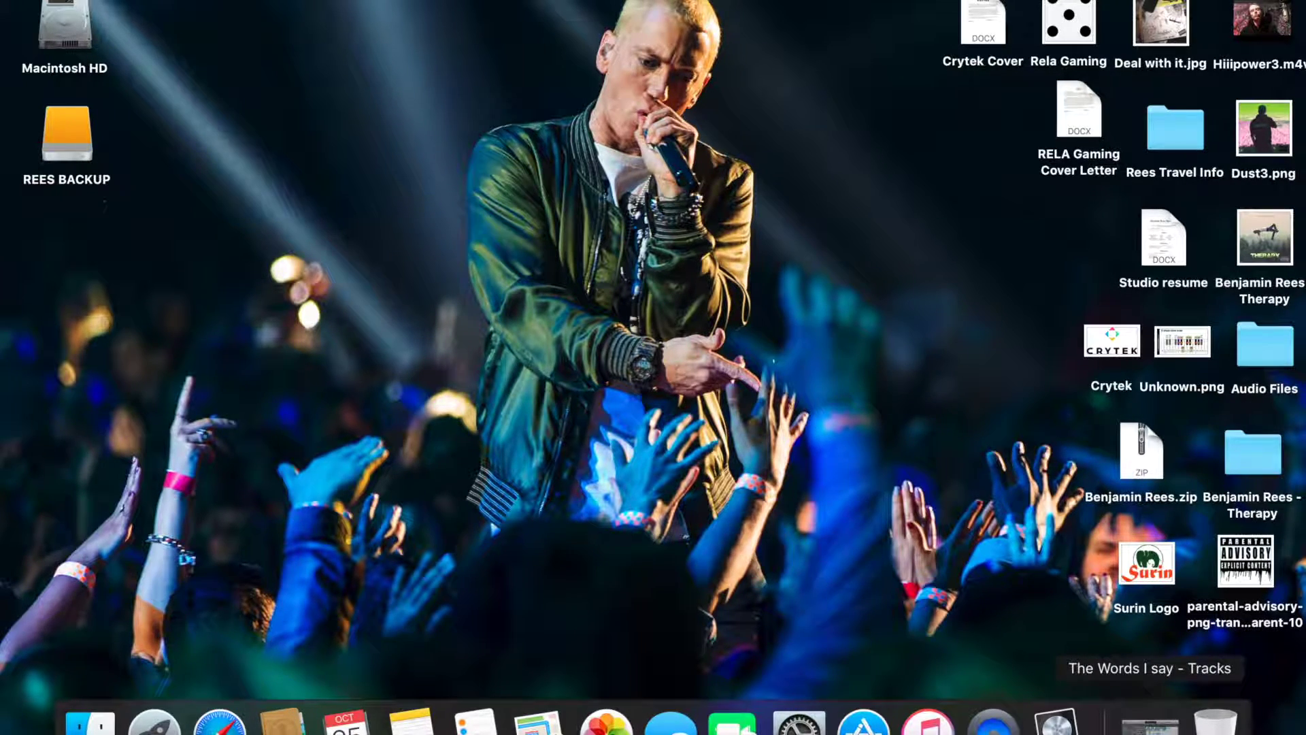
- Restore the minimised music project, close it in favour of a new project, and create one audio track
{"action": "left_click", "coordinate": [1149, 720]}
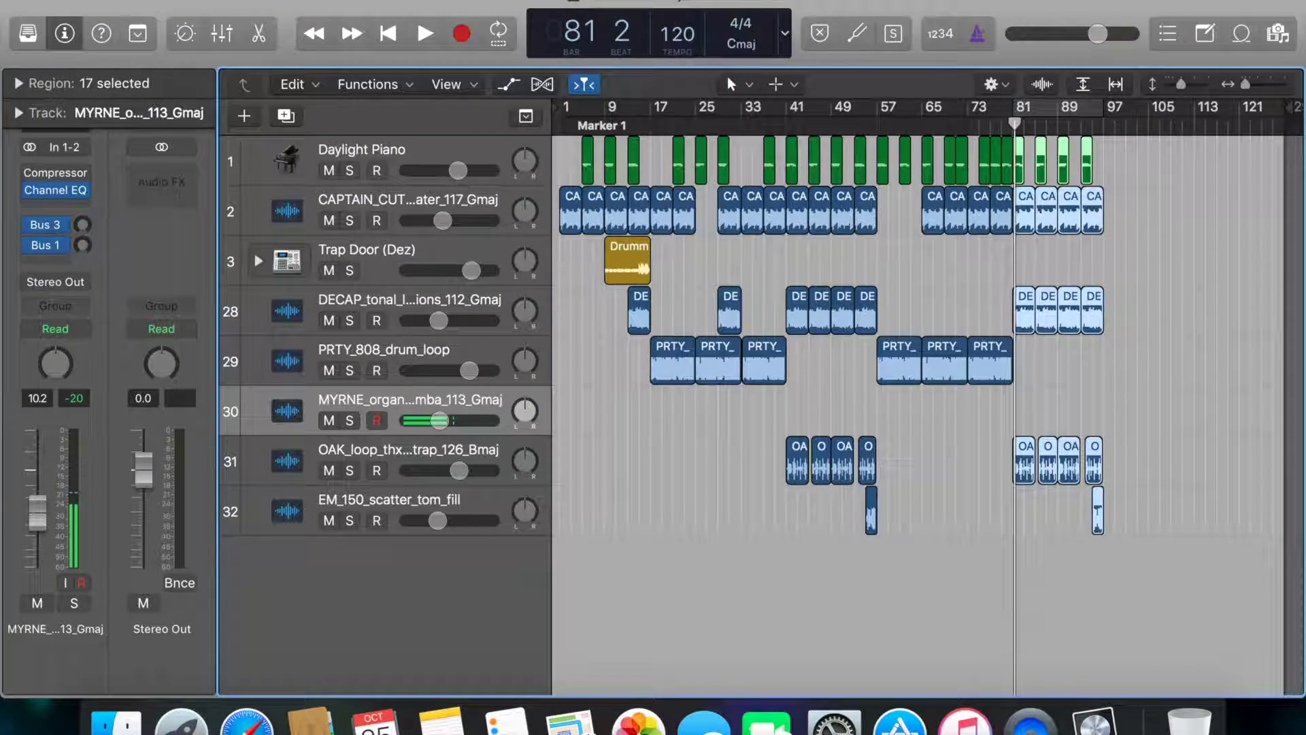
{"action": "left_click", "coordinate": [225, 2]}
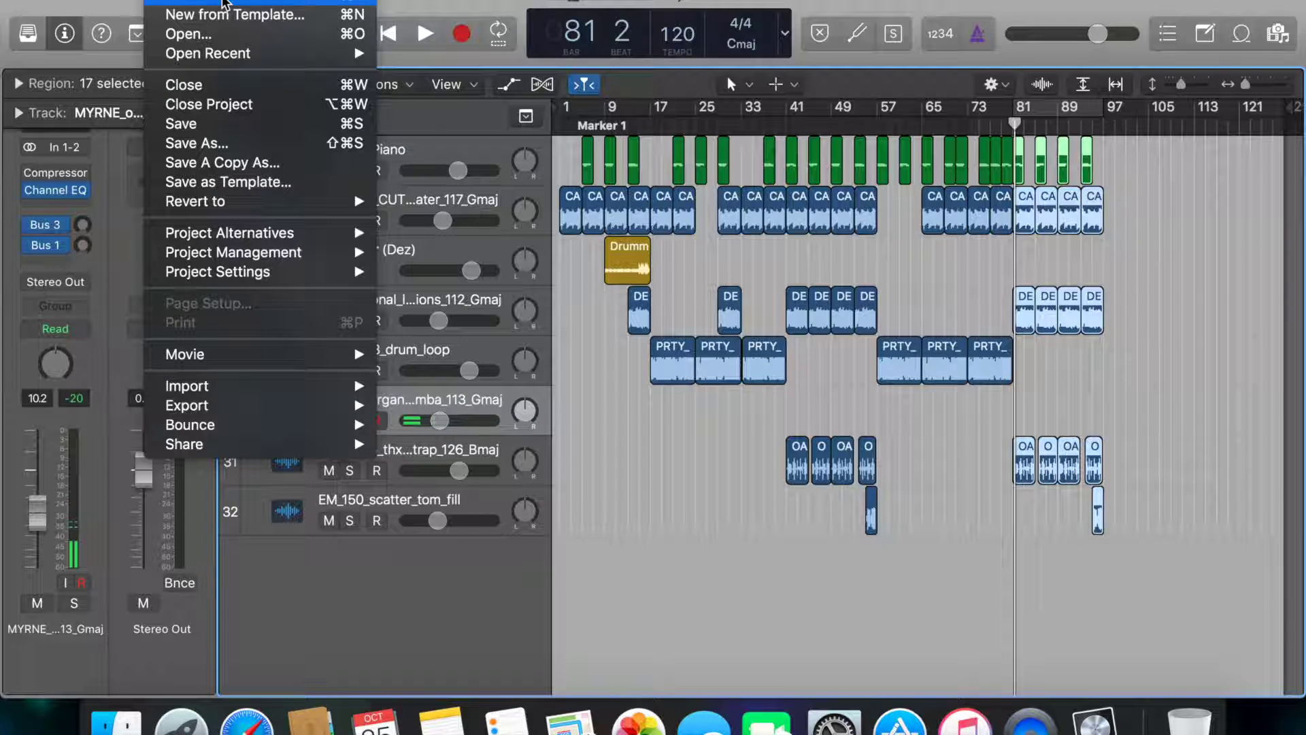
{"action": "left_click", "coordinate": [171, 14]}
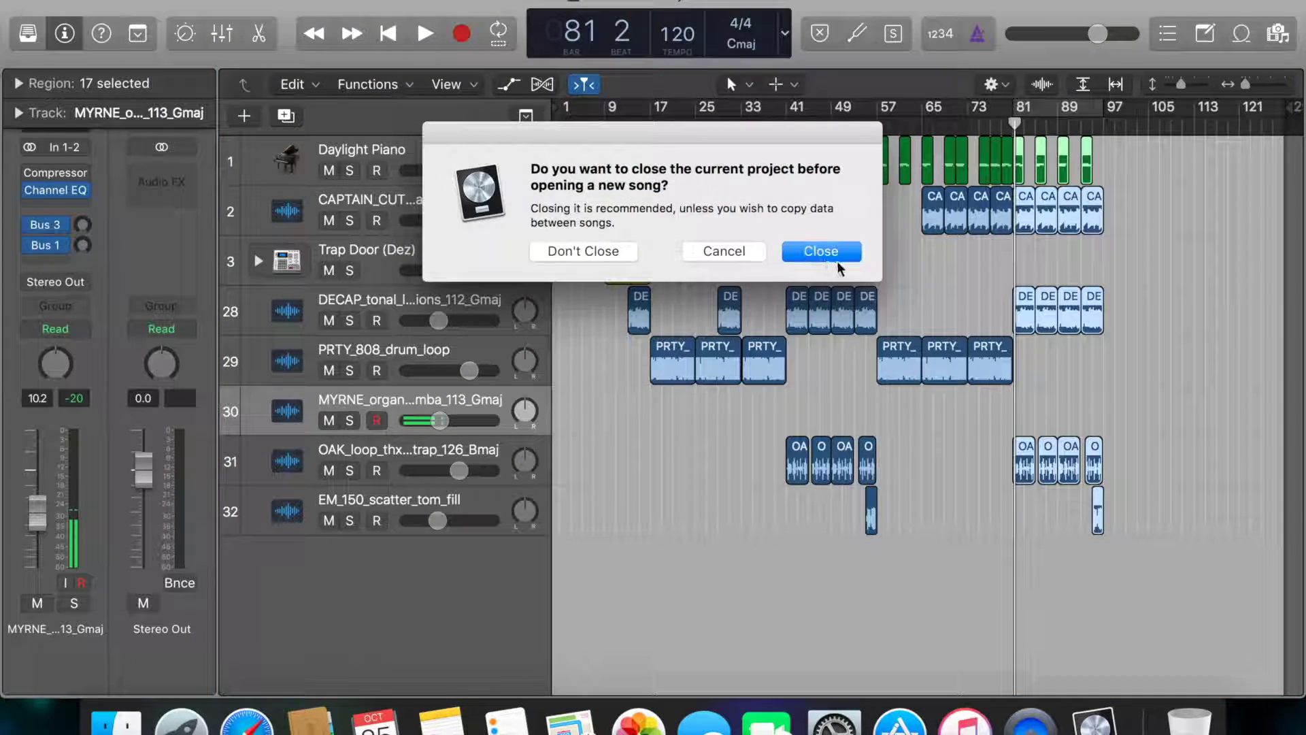
{"action": "left_click", "coordinate": [821, 251]}
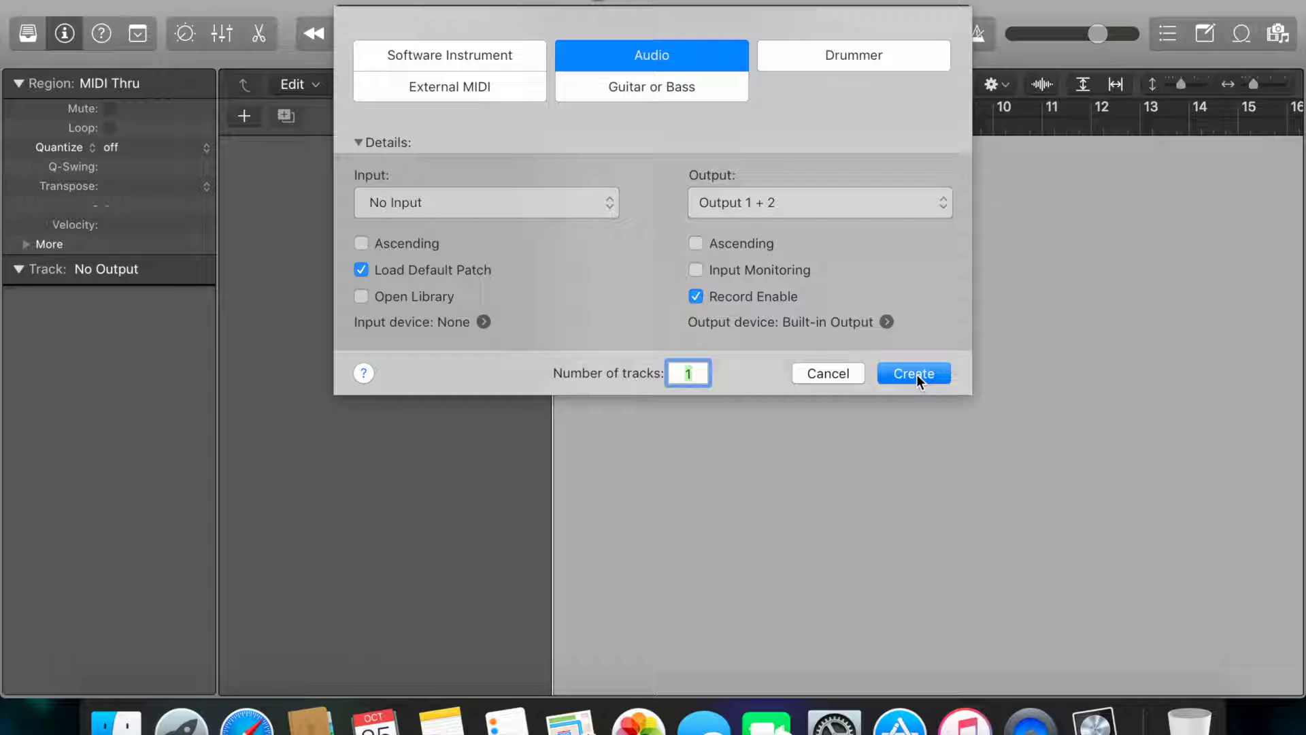
{"action": "left_click", "coordinate": [914, 373]}
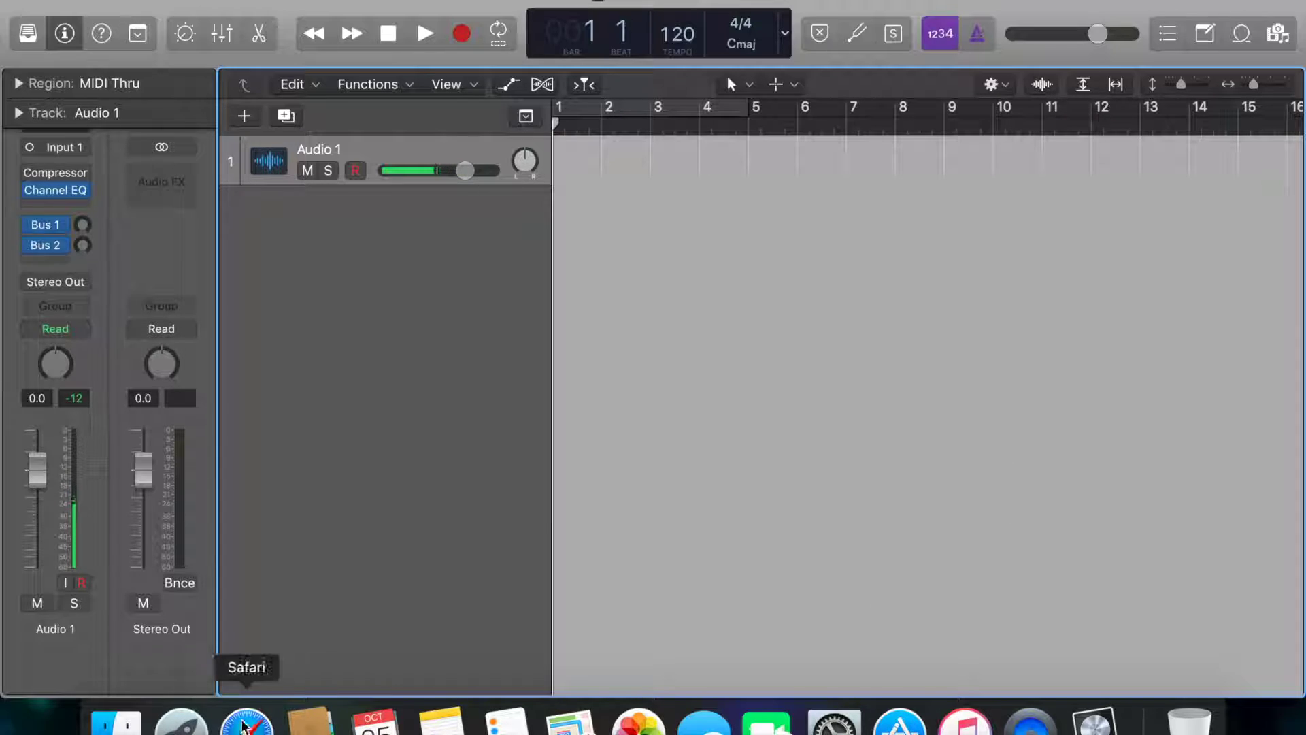
- Switch to the Splice app and move its window aside so the project's audio track stays accessible
{"action": "left_click", "coordinate": [180, 719]}
{"action": "left_click", "coordinate": [166, 726]}
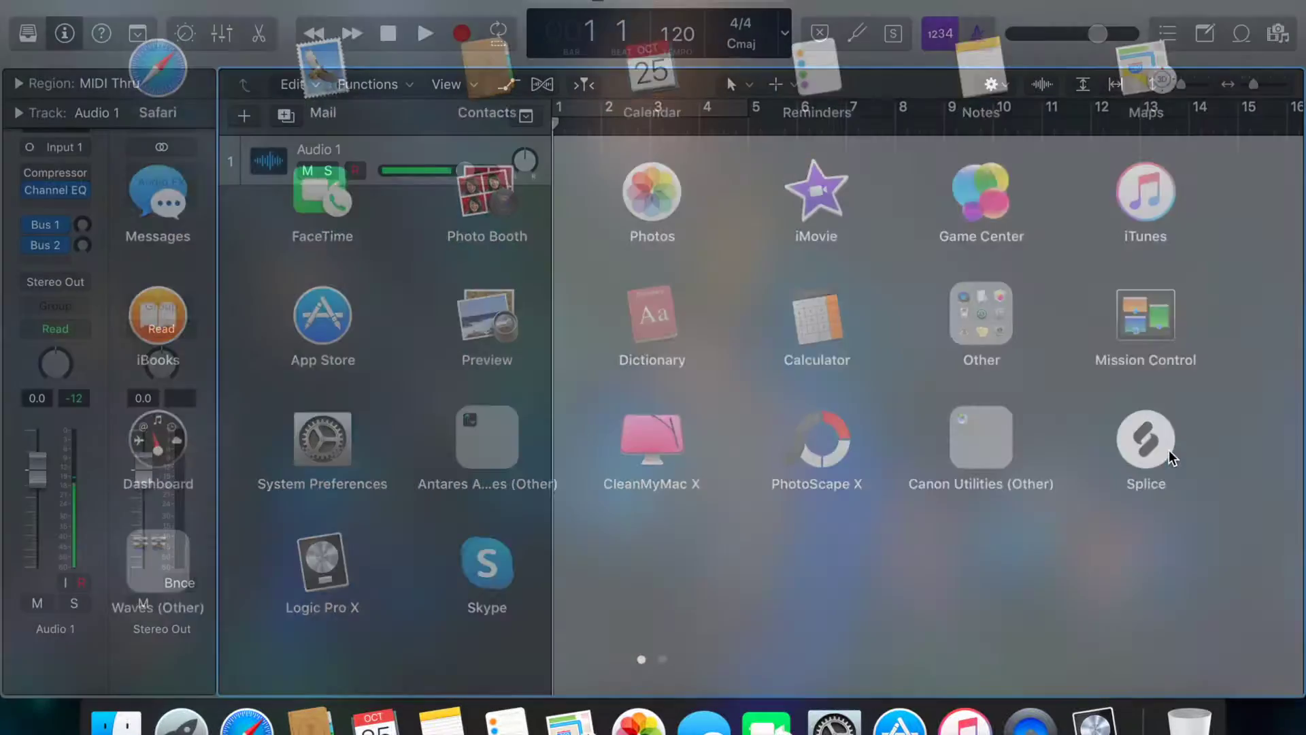
{"action": "left_click", "coordinate": [166, 726]}
{"action": "left_click", "coordinate": [1116, 441]}
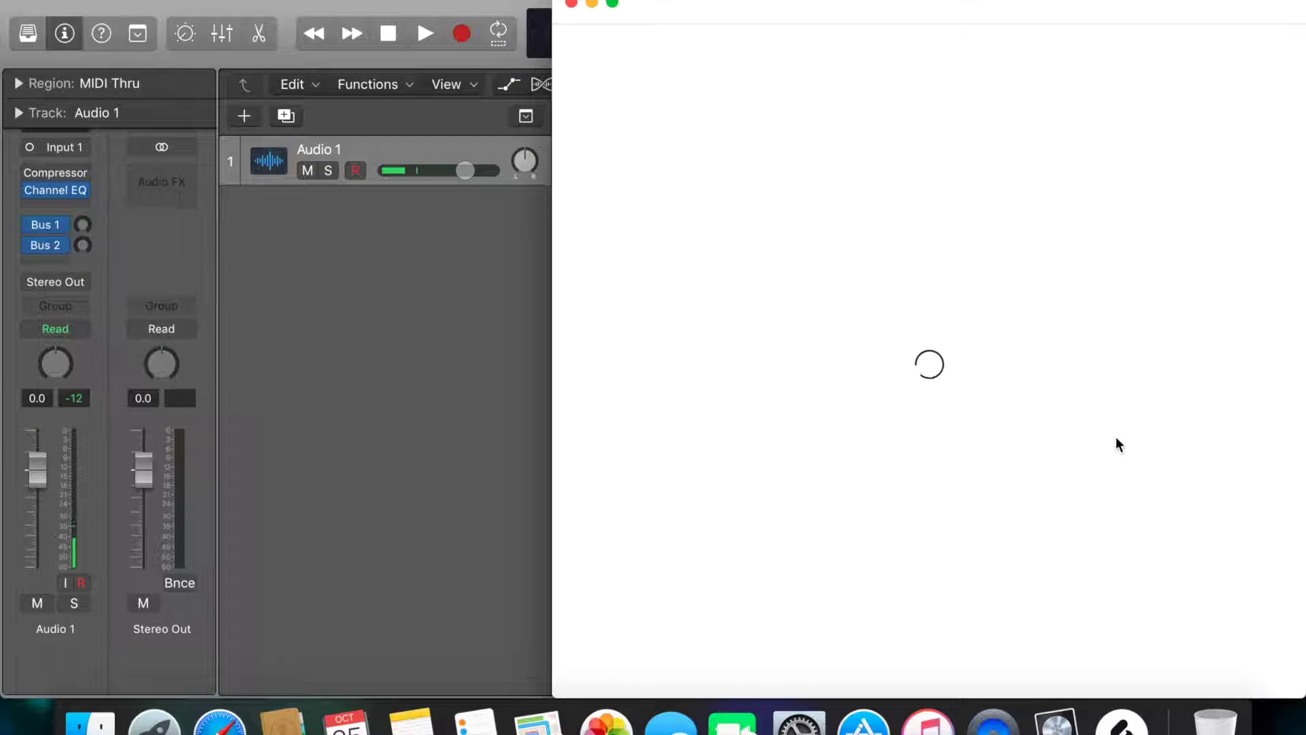
{"action": "key", "text": "XF86AudioRaiseVolume"}
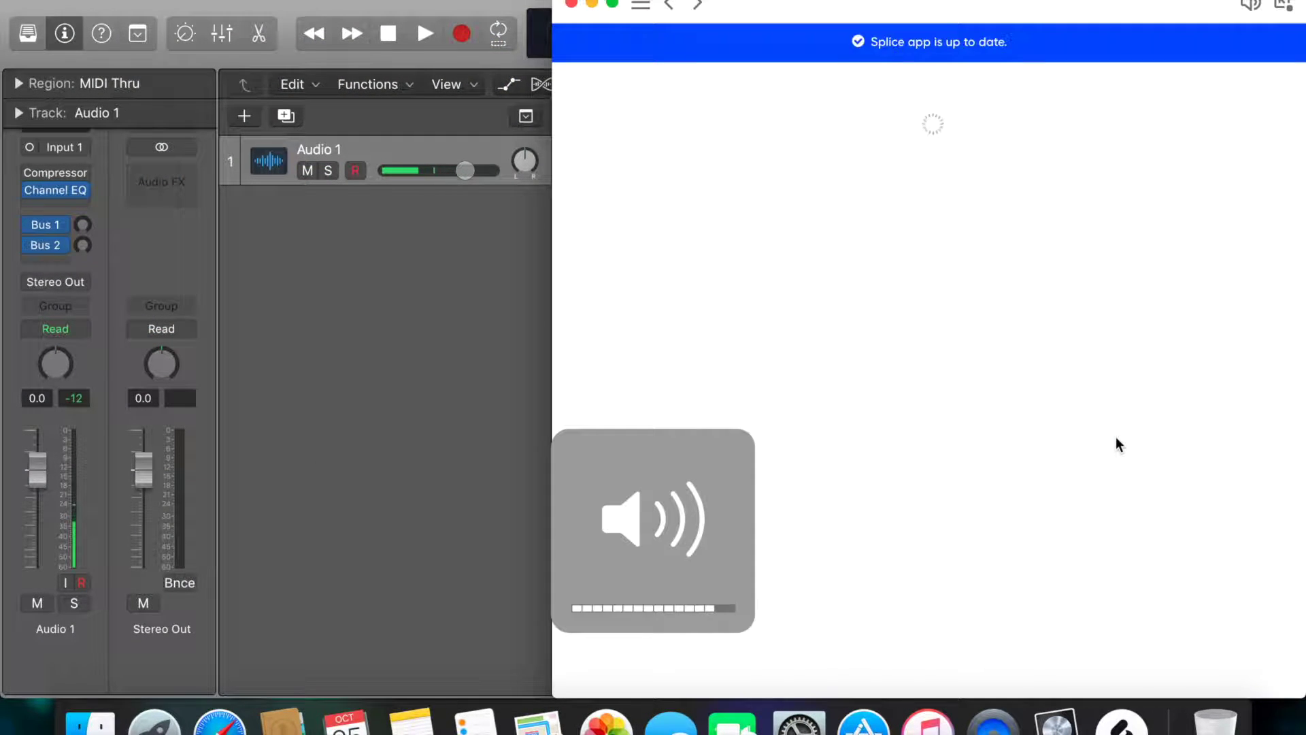
{"action": "left_click_drag", "start_coordinate": [772, 4], "coordinate": [1185, 5]}
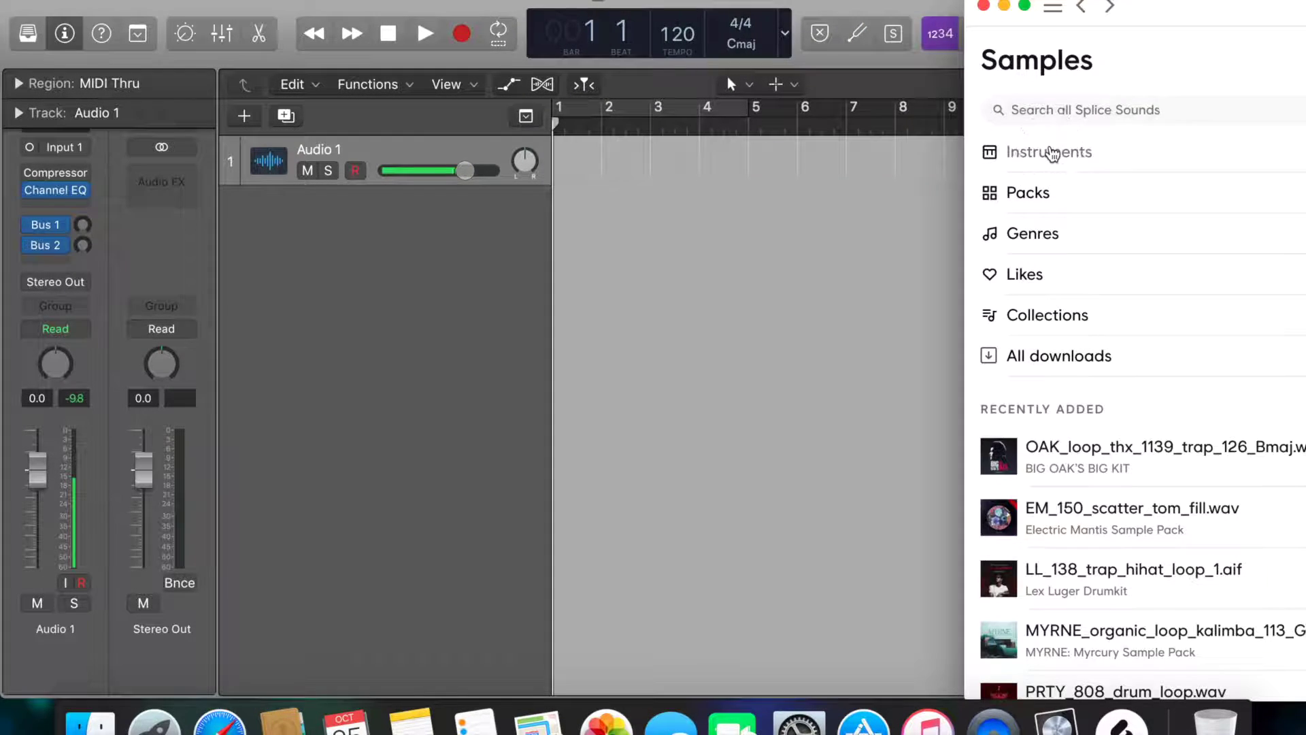
- Browse the library's Synth instrument samples and preview CFT_Sub_Kick_01_Am_72_BPM.wav
{"action": "left_click", "coordinate": [1075, 152]}
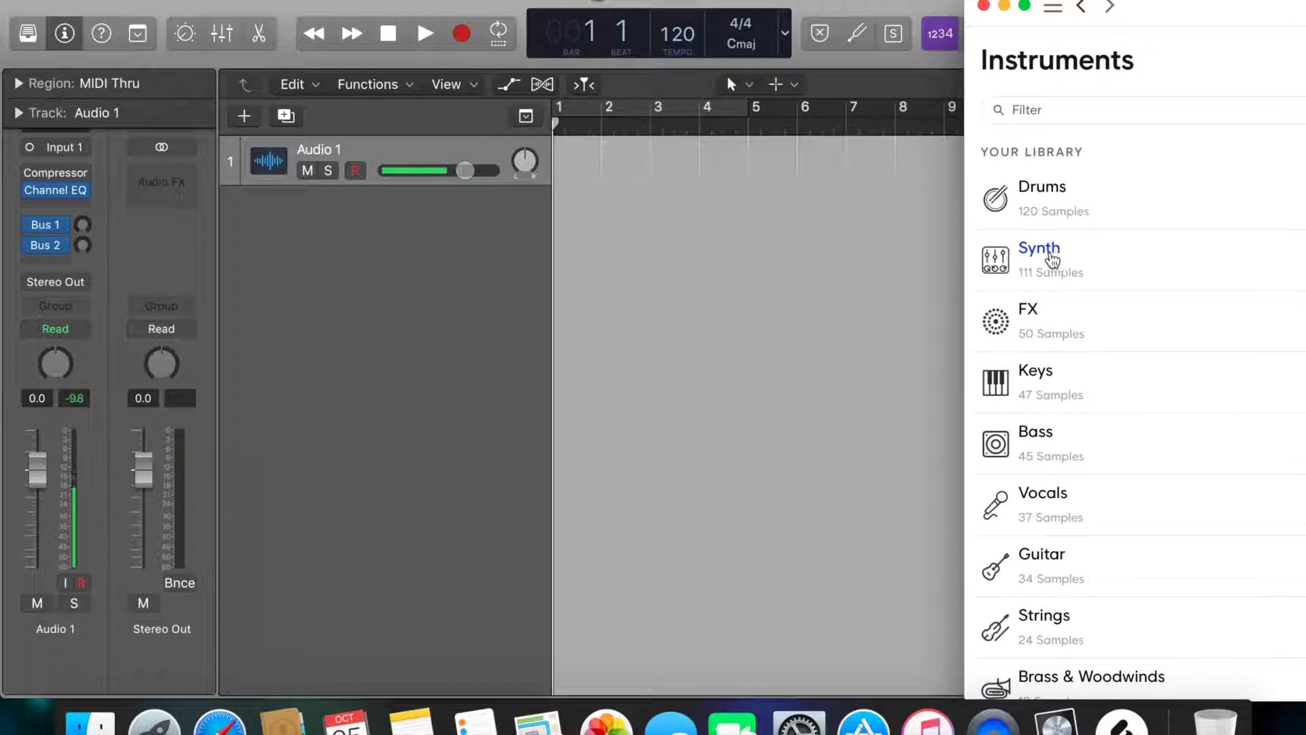
{"action": "left_click", "coordinate": [1056, 265]}
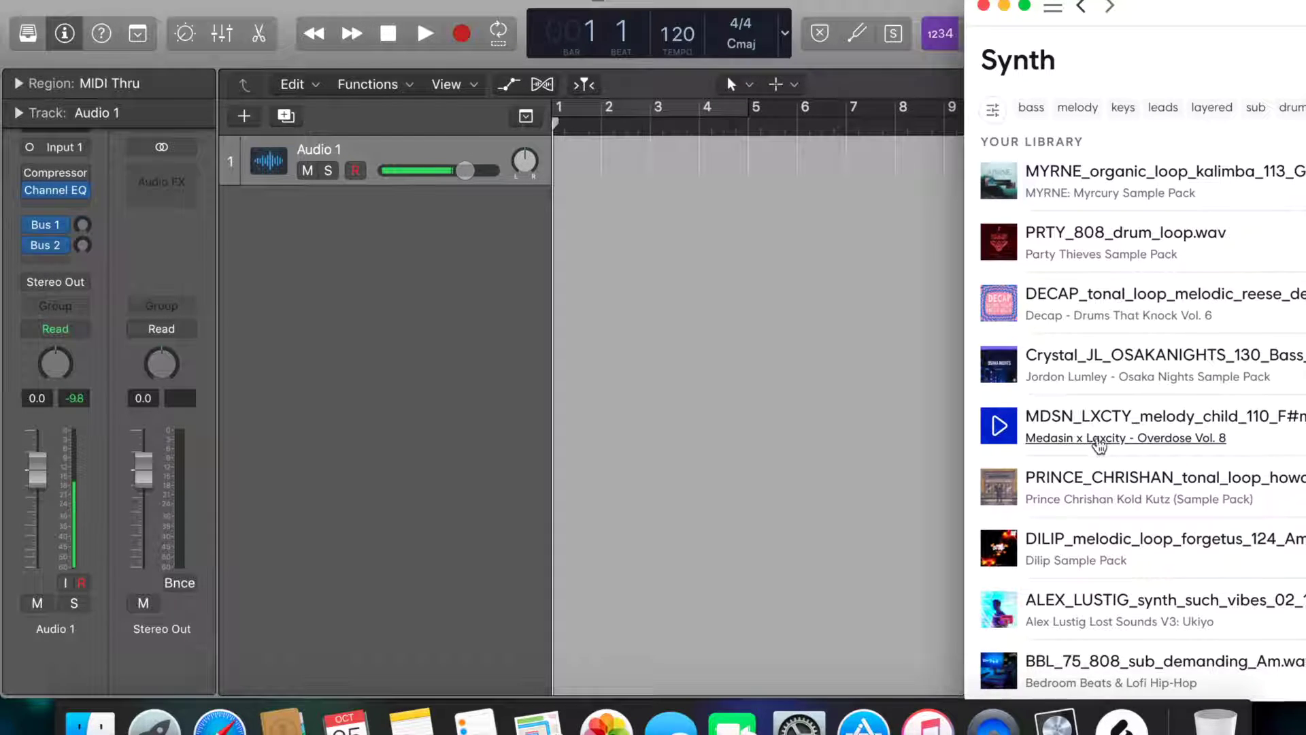
{"action": "scroll", "coordinate": [1088, 449], "scroll_direction": "down", "scroll_amount": 6}
{"action": "left_click", "coordinate": [999, 498]}
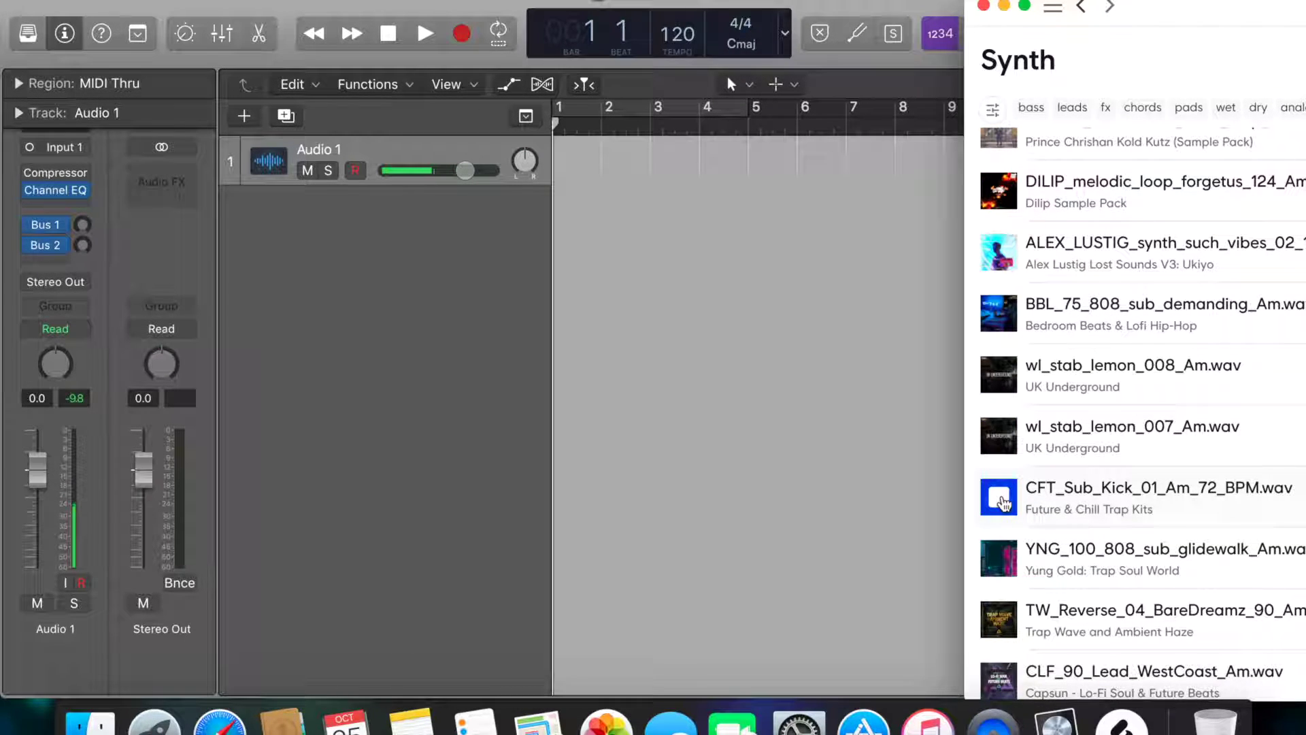
- Preview the TW_Reverse_04_BareDreamz_90_Am sample and place it at bar 1 of the project's audio track
{"action": "scroll", "coordinate": [1002, 517], "scroll_direction": "down", "scroll_amount": 2}
{"action": "left_click", "coordinate": [1002, 564]}
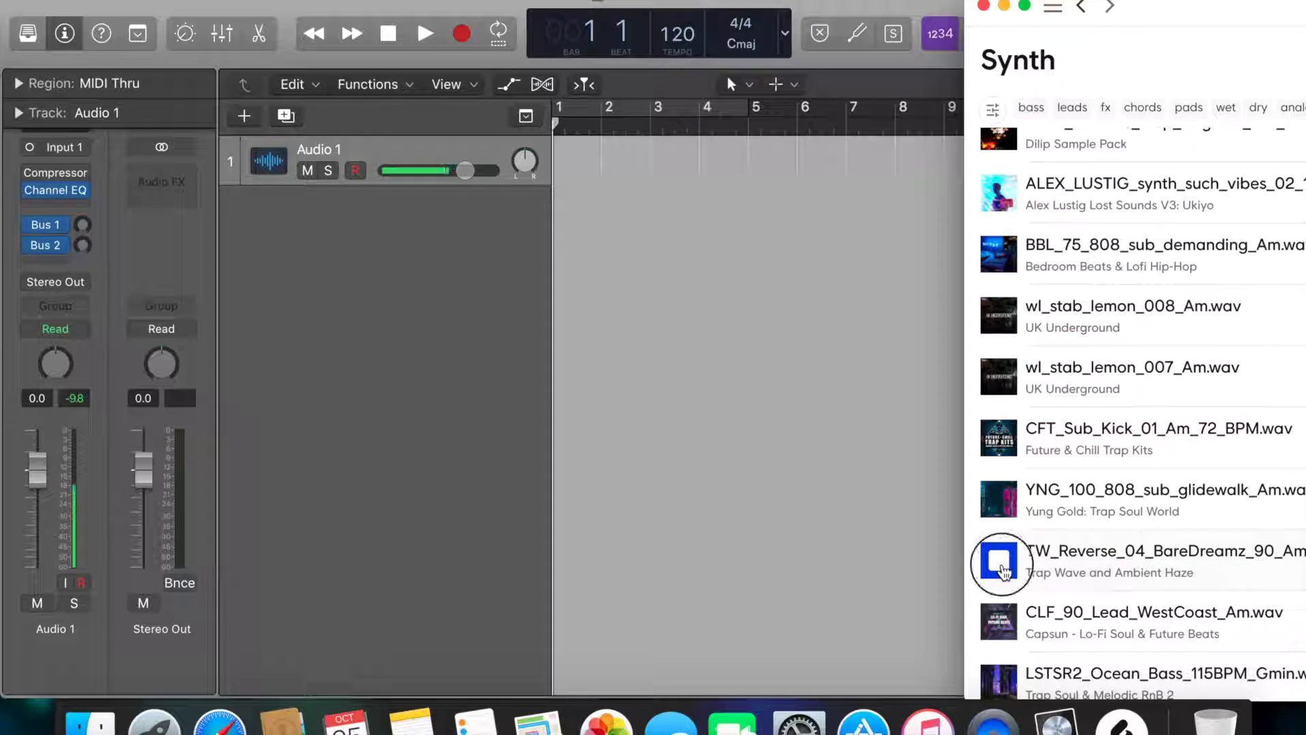
{"action": "left_click", "coordinate": [1000, 563]}
{"action": "left_click_drag", "start_coordinate": [1103, 561], "coordinate": [562, 157]}
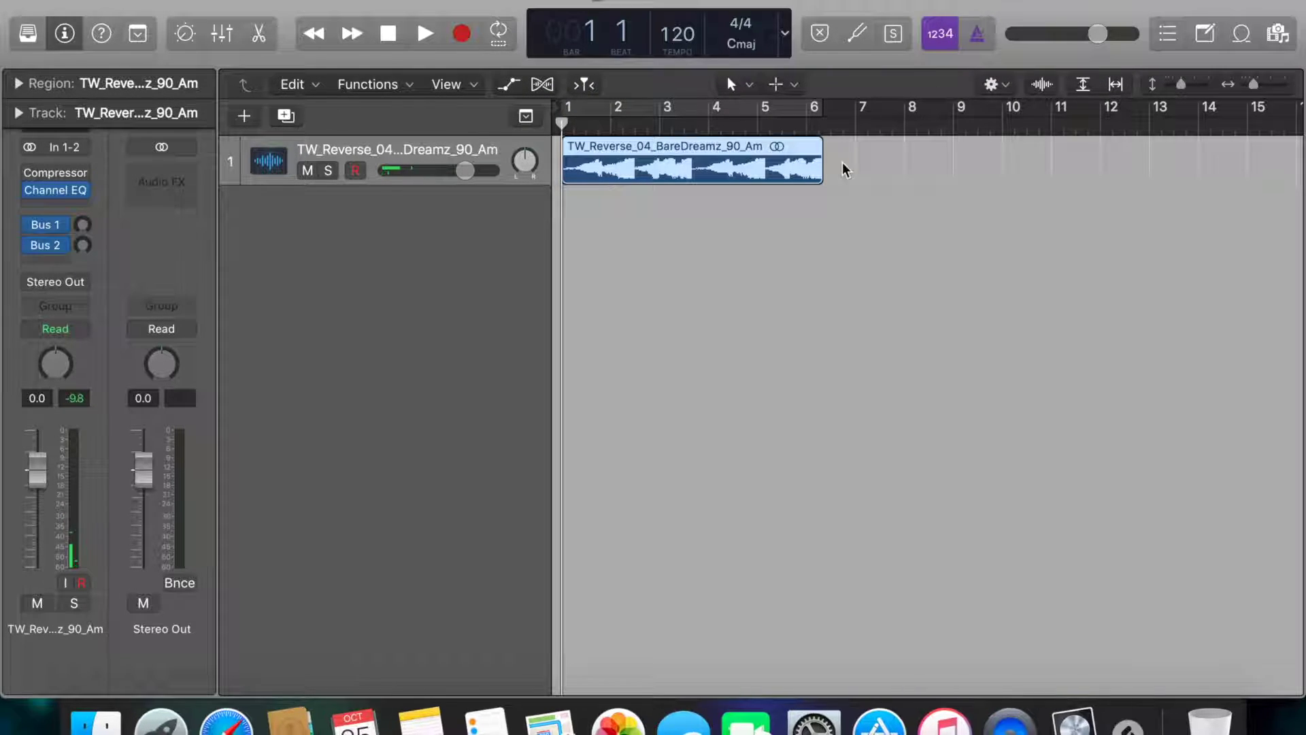
- Set the cycle range to span the sample region and lower the project window to reveal its title bar
{"action": "left_click", "coordinate": [803, 132]}
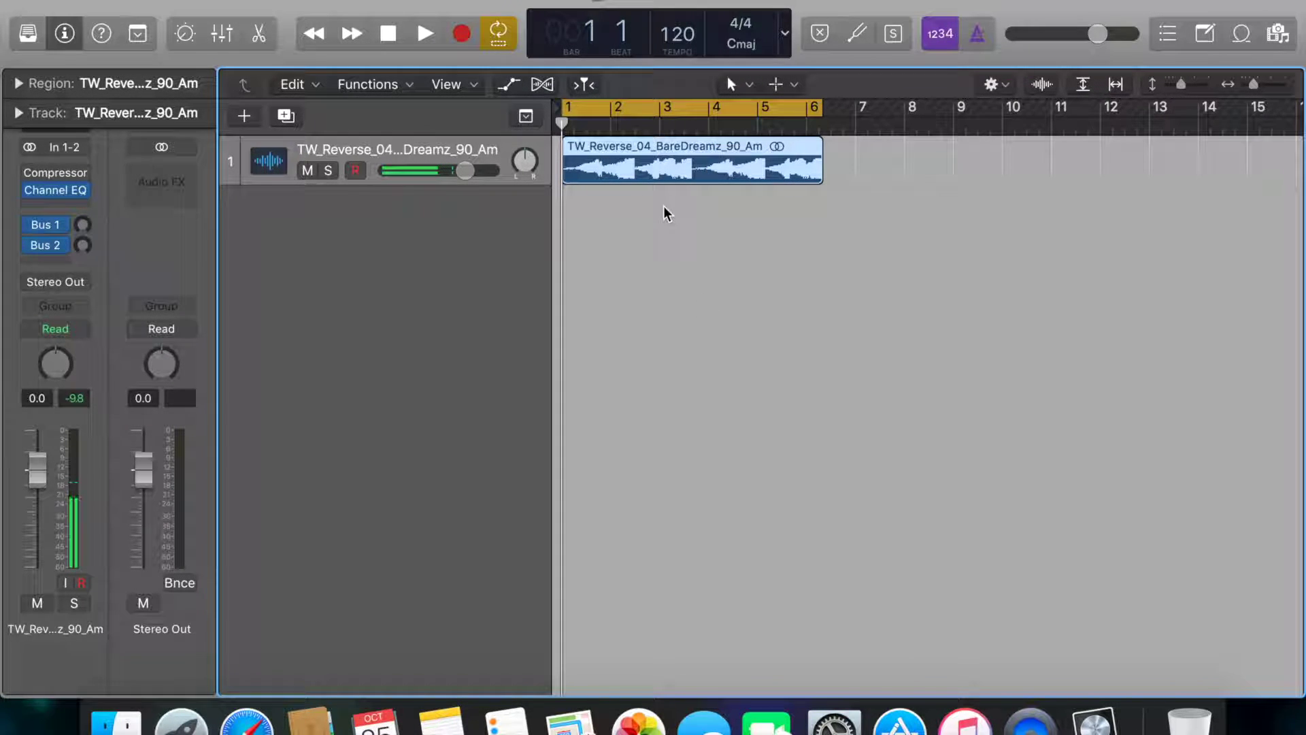
{"action": "key", "text": "XF86AudioRaiseVolume"}
{"action": "left_click_drag", "start_coordinate": [467, 9], "coordinate": [467, 42]}
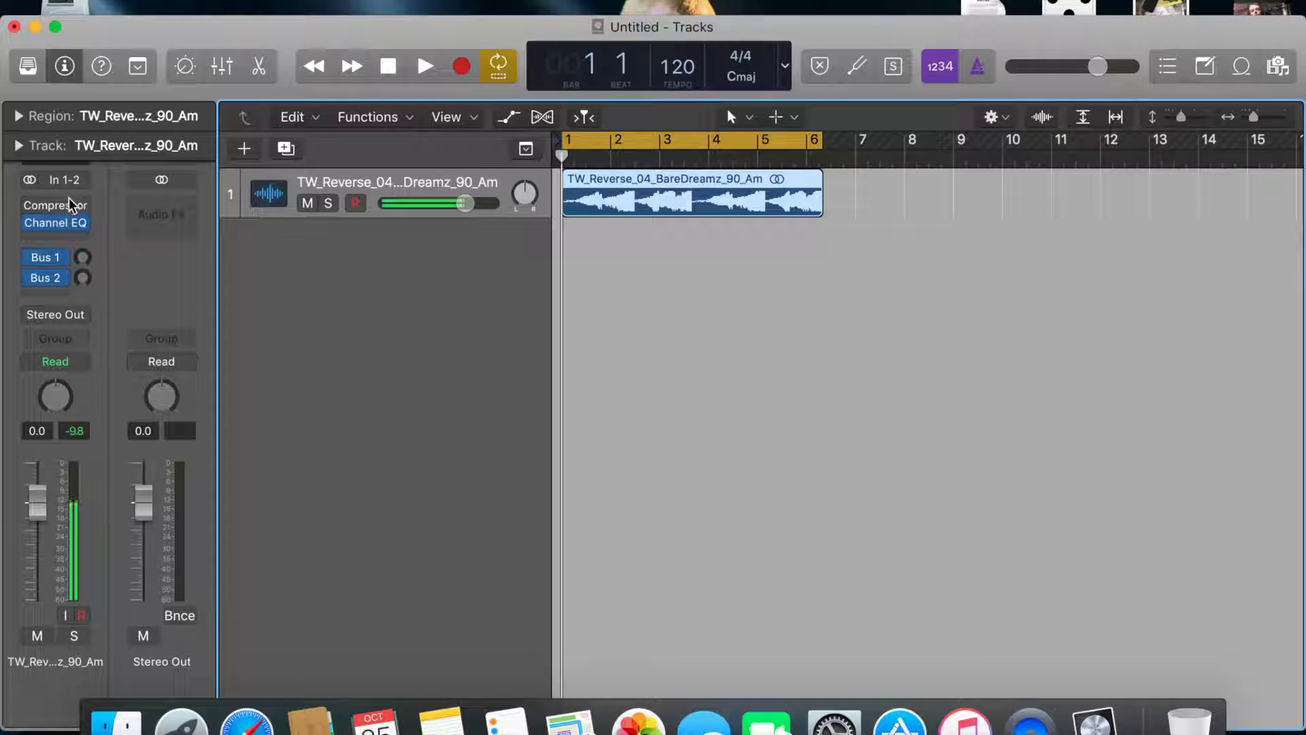
- Remove the Channel EQ and Compressor inserts from the sample track's channel strip
{"action": "left_click", "coordinate": [75, 222]}
{"action": "left_click", "coordinate": [72, 219]}
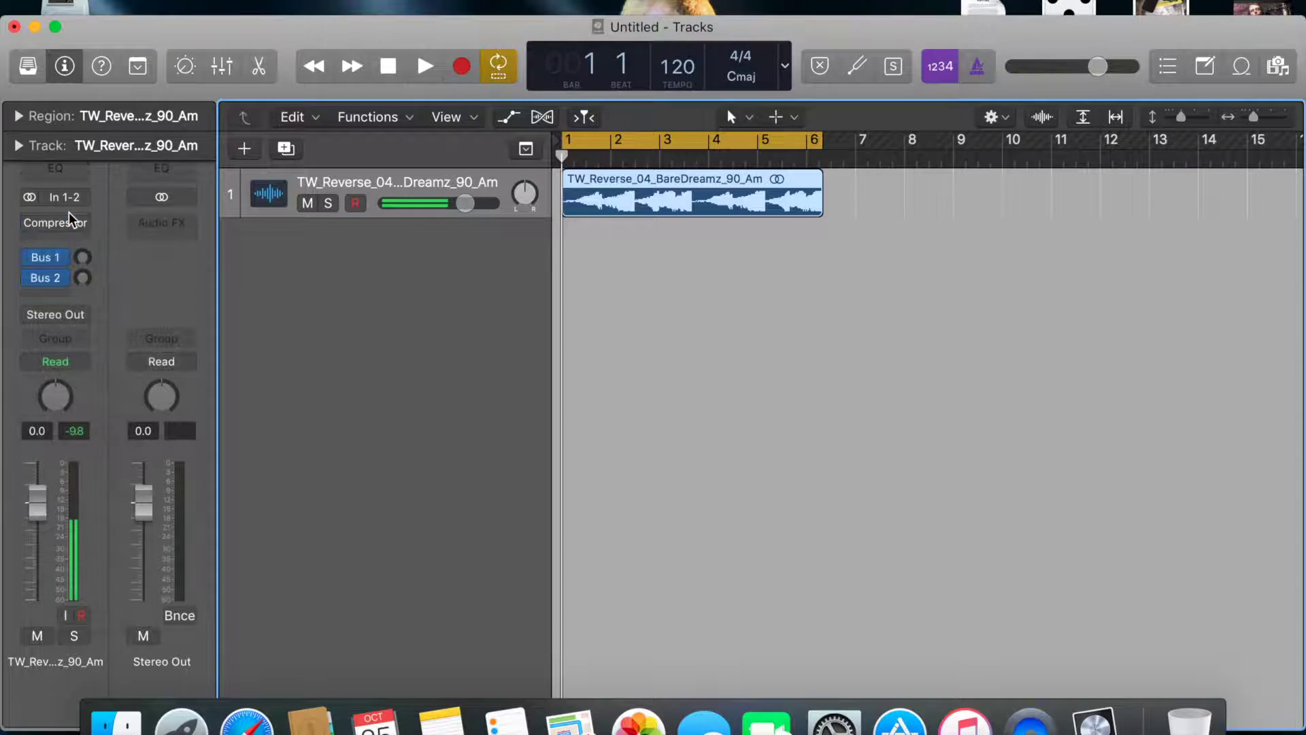
{"action": "left_click", "coordinate": [71, 221]}
{"action": "left_click", "coordinate": [87, 250]}
{"action": "left_click_drag", "start_coordinate": [73, 213], "coordinate": [113, 305]}
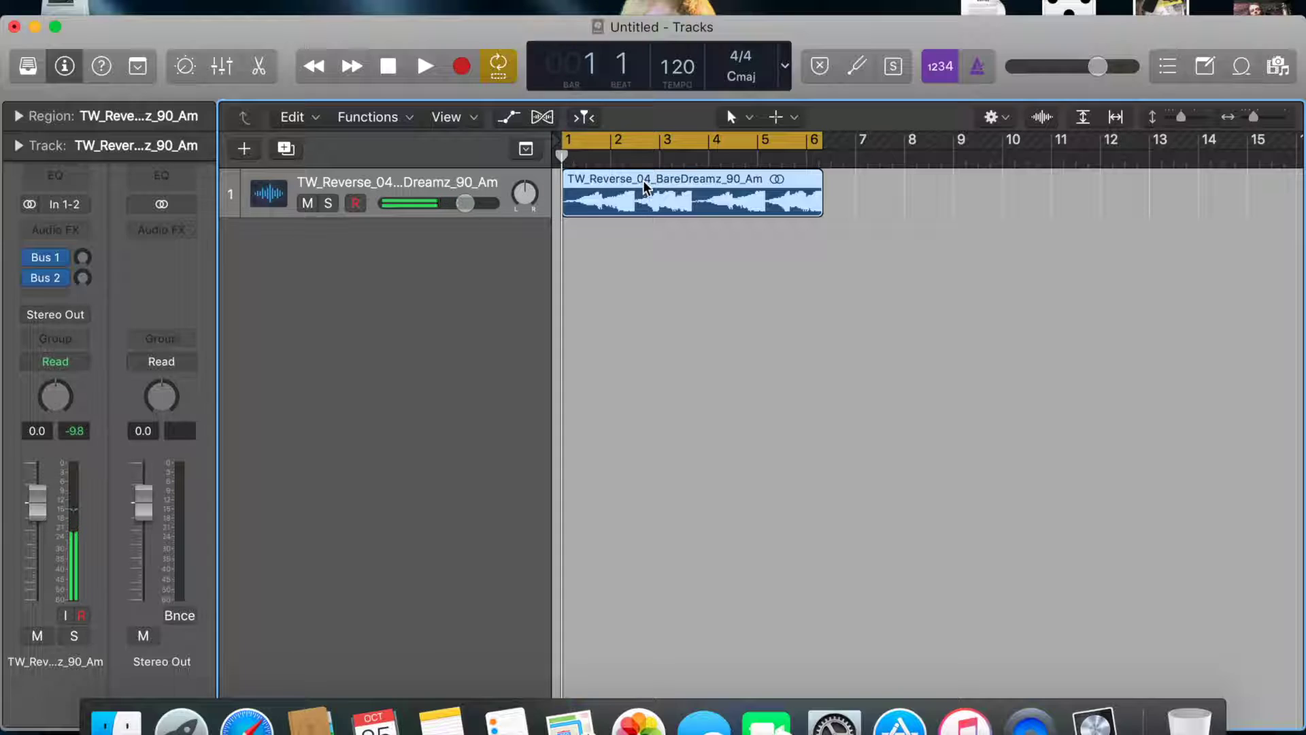
- Play the sample region without effects and return the playhead to the start
{"action": "key", "text": "space"}
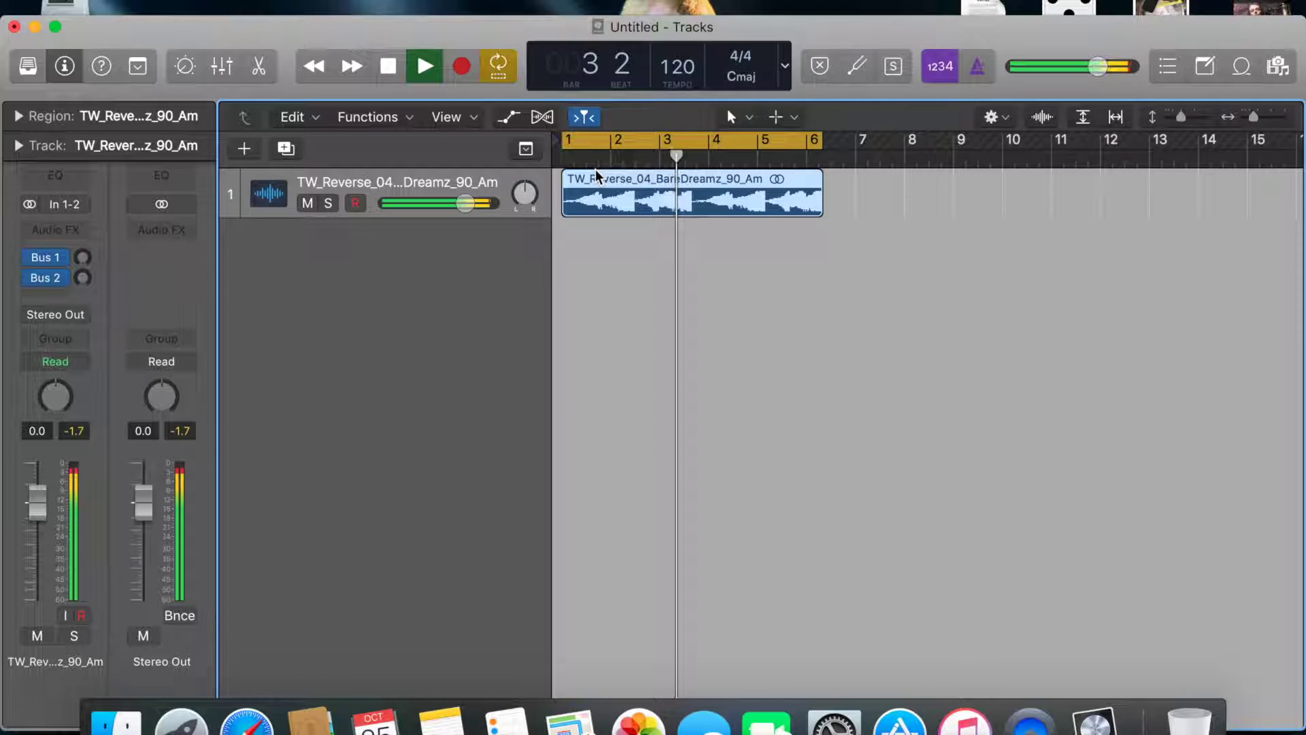
{"action": "key", "text": "space"}
{"action": "left_click", "coordinate": [387, 64]}
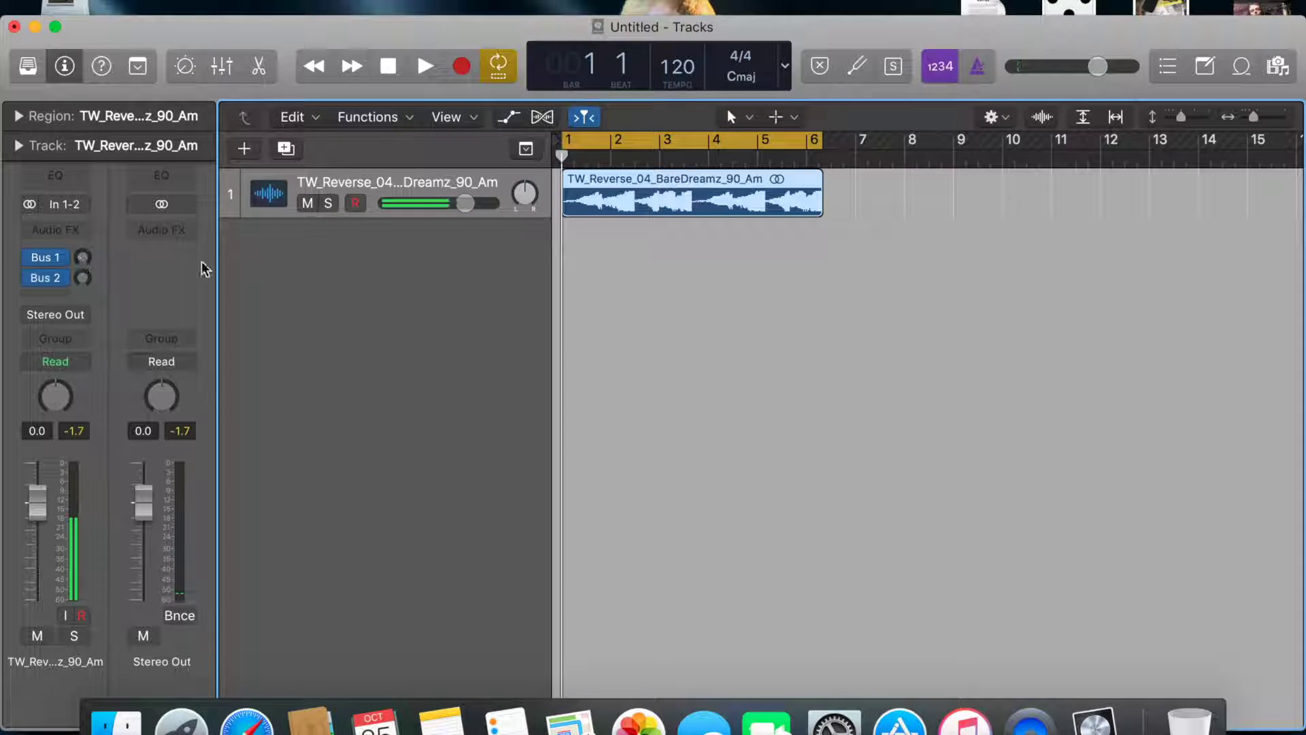
- Insert a Channel EQ on the sample track and toggle its analyzer off and back on
{"action": "left_click", "coordinate": [61, 183]}
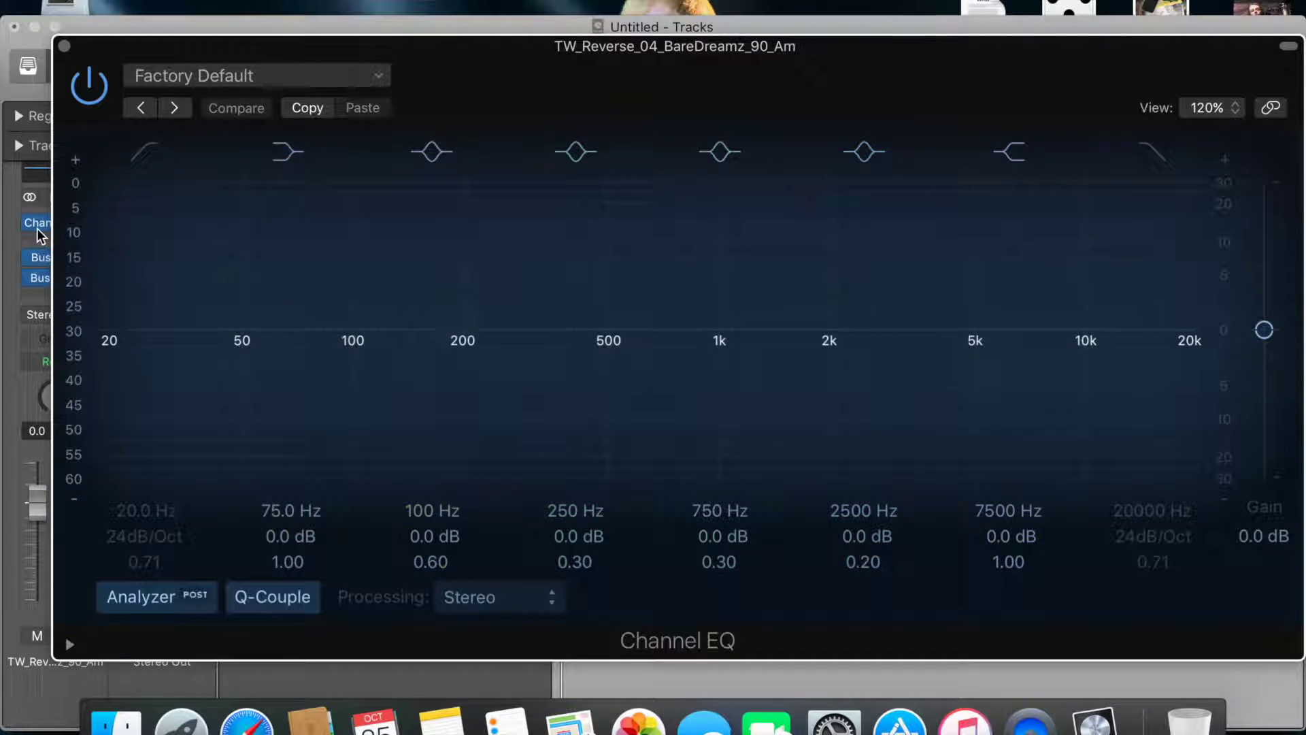
{"action": "left_click_drag", "start_coordinate": [390, 47], "coordinate": [687, 49]}
{"action": "mouse_move", "coordinate": [62, 223]}
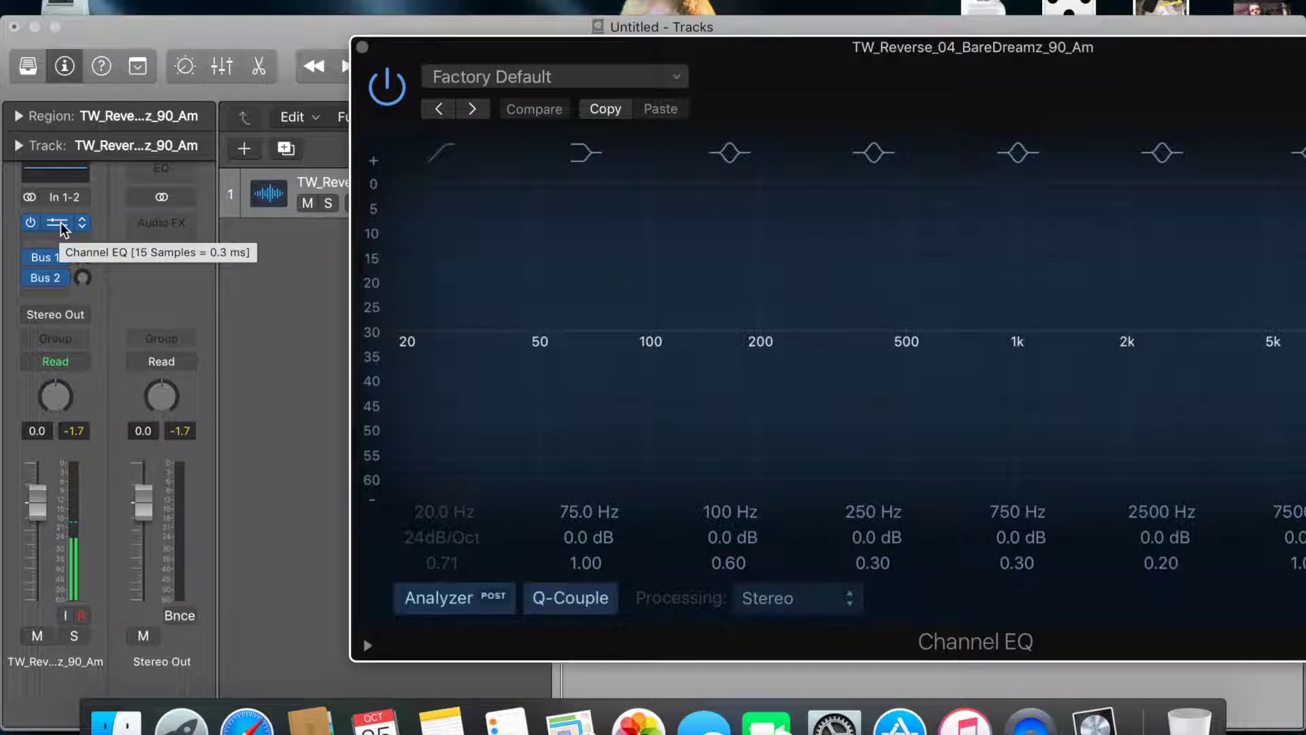
{"action": "left_click_drag", "start_coordinate": [868, 72], "coordinate": [564, 48]}
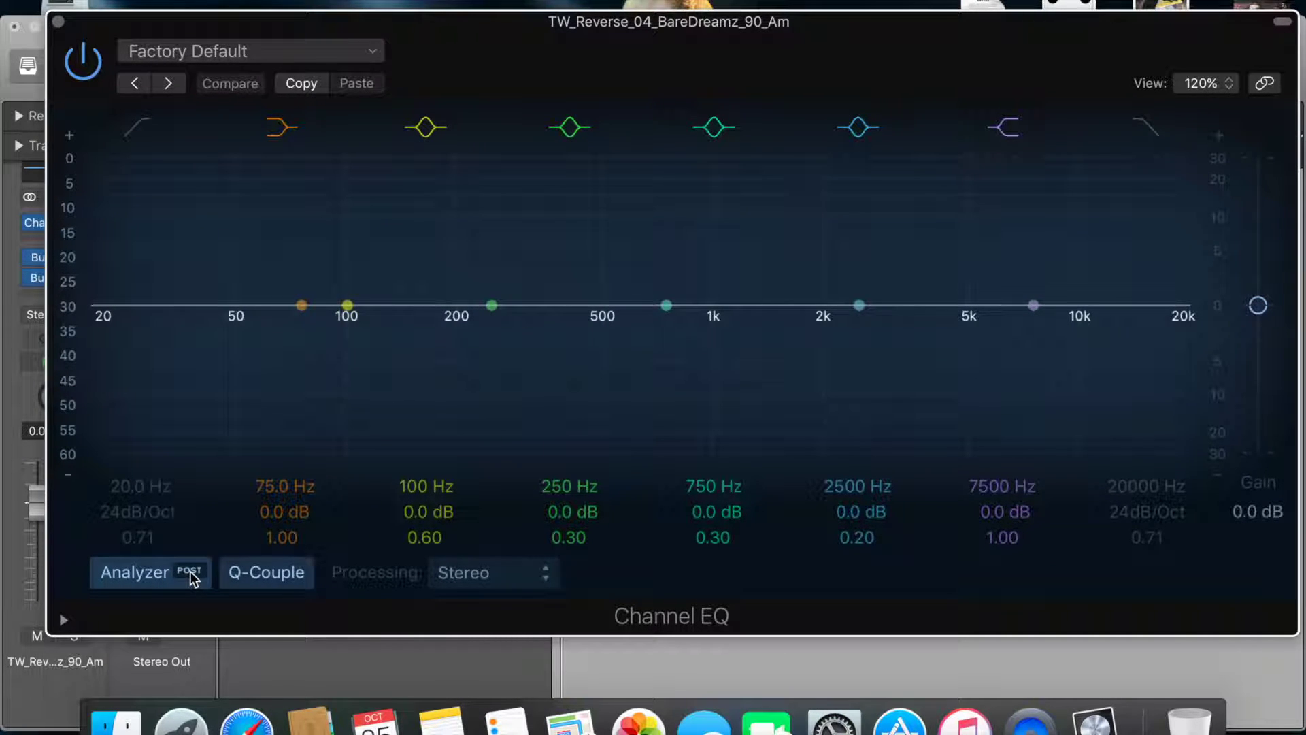
{"action": "left_click", "coordinate": [135, 574]}
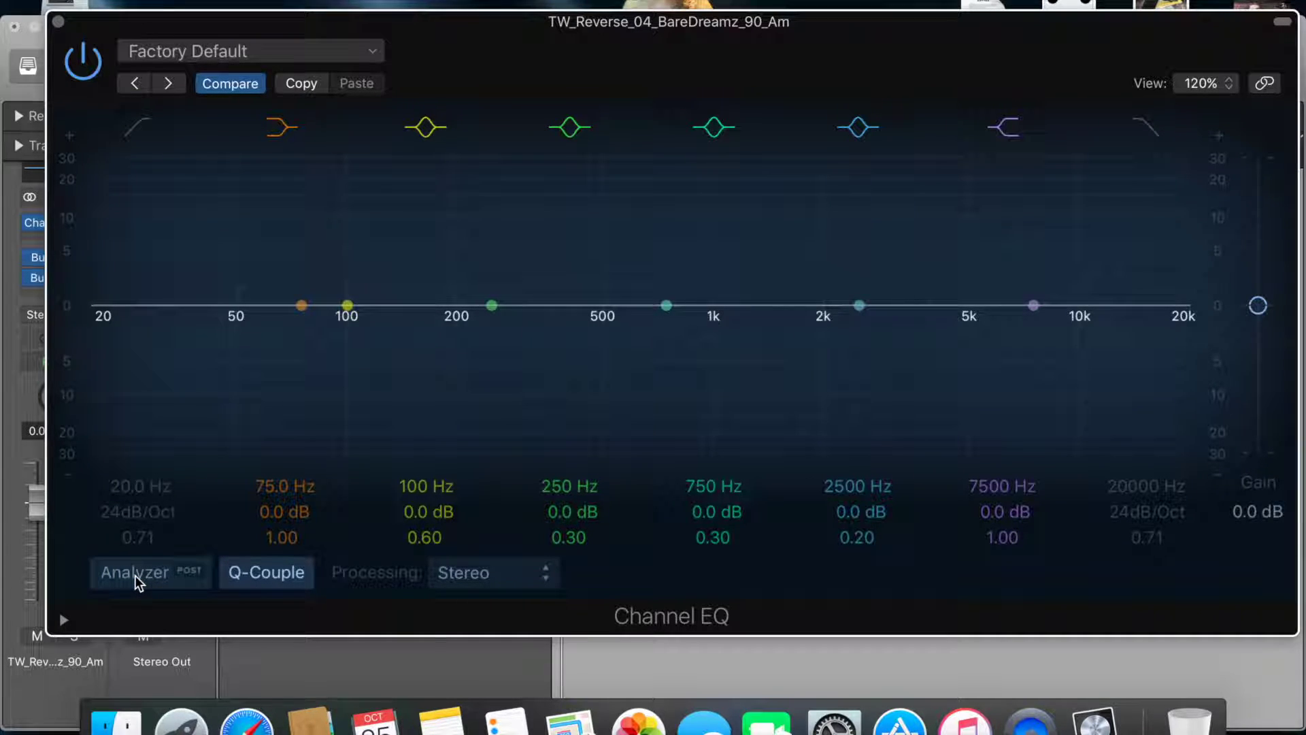
{"action": "left_click", "coordinate": [137, 574]}
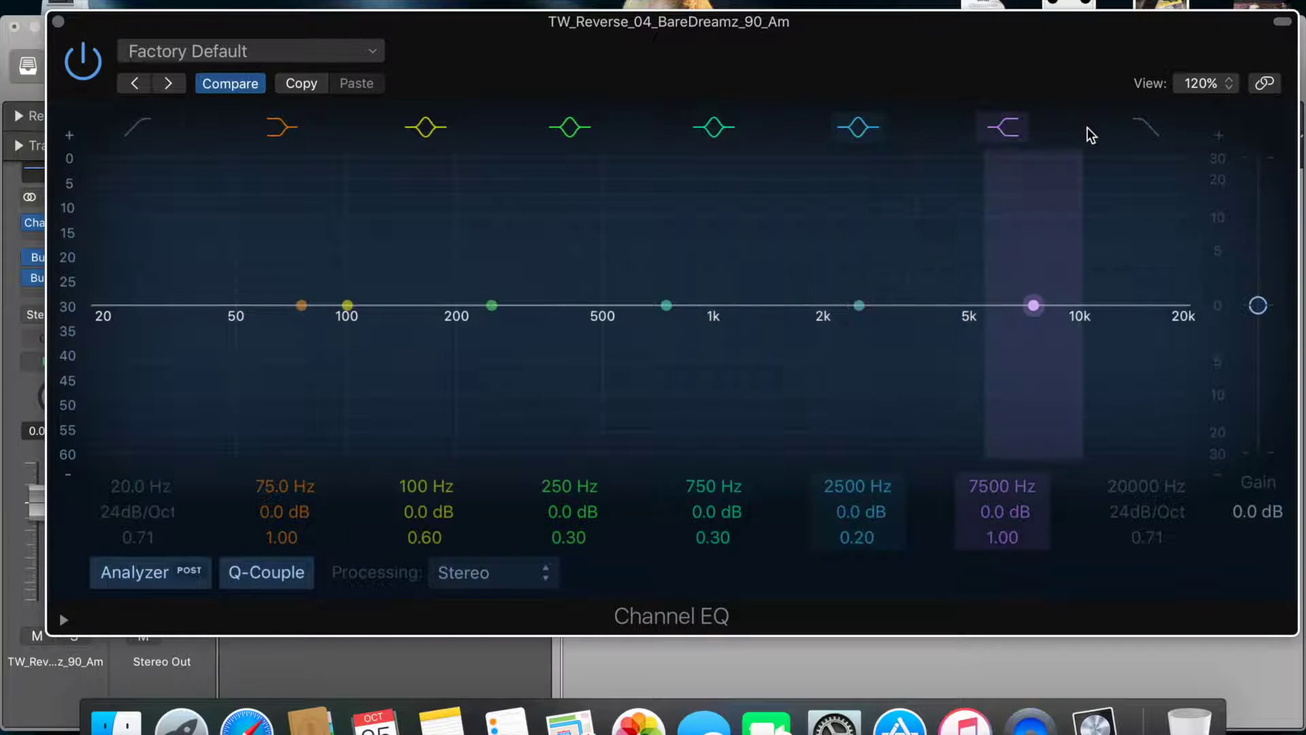
- Enable the EQ's high-cut band at 20000 Hz and its low-cut band, with the low cut set to 20.5 Hz
{"action": "left_click", "coordinate": [1150, 121]}
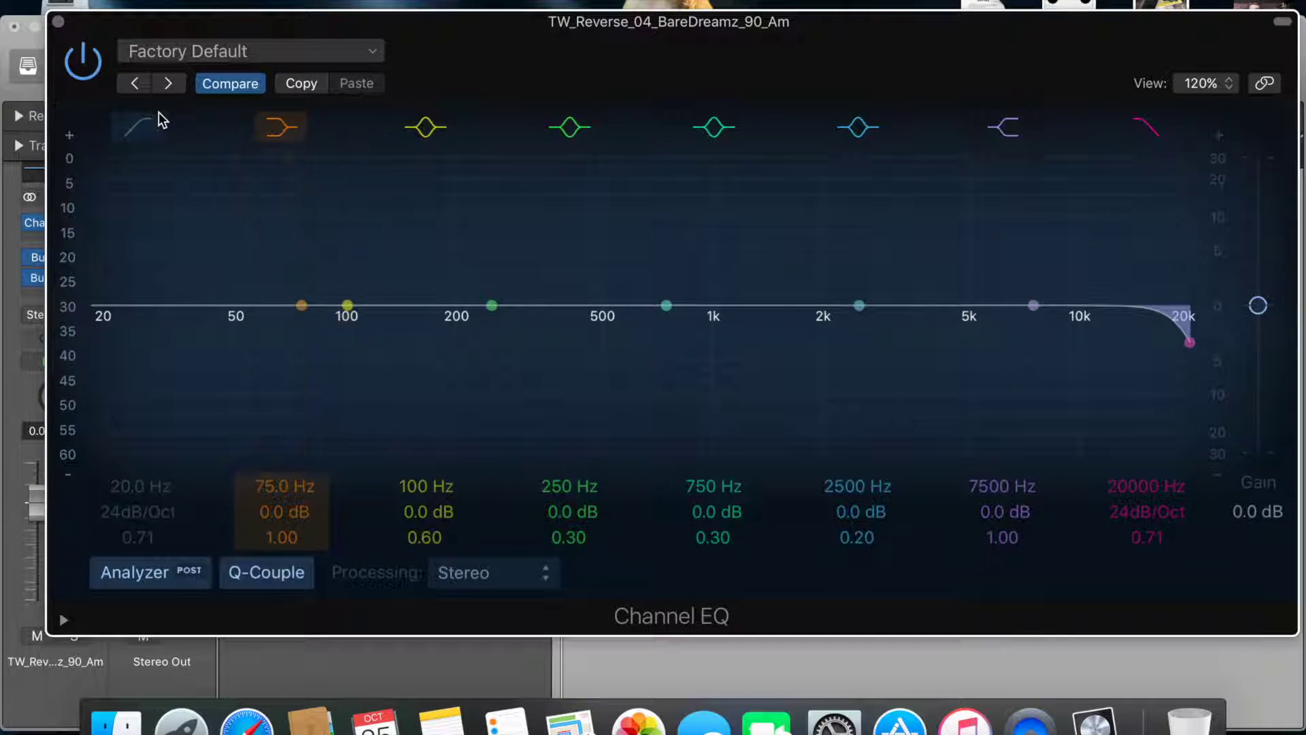
{"action": "left_click", "coordinate": [141, 121]}
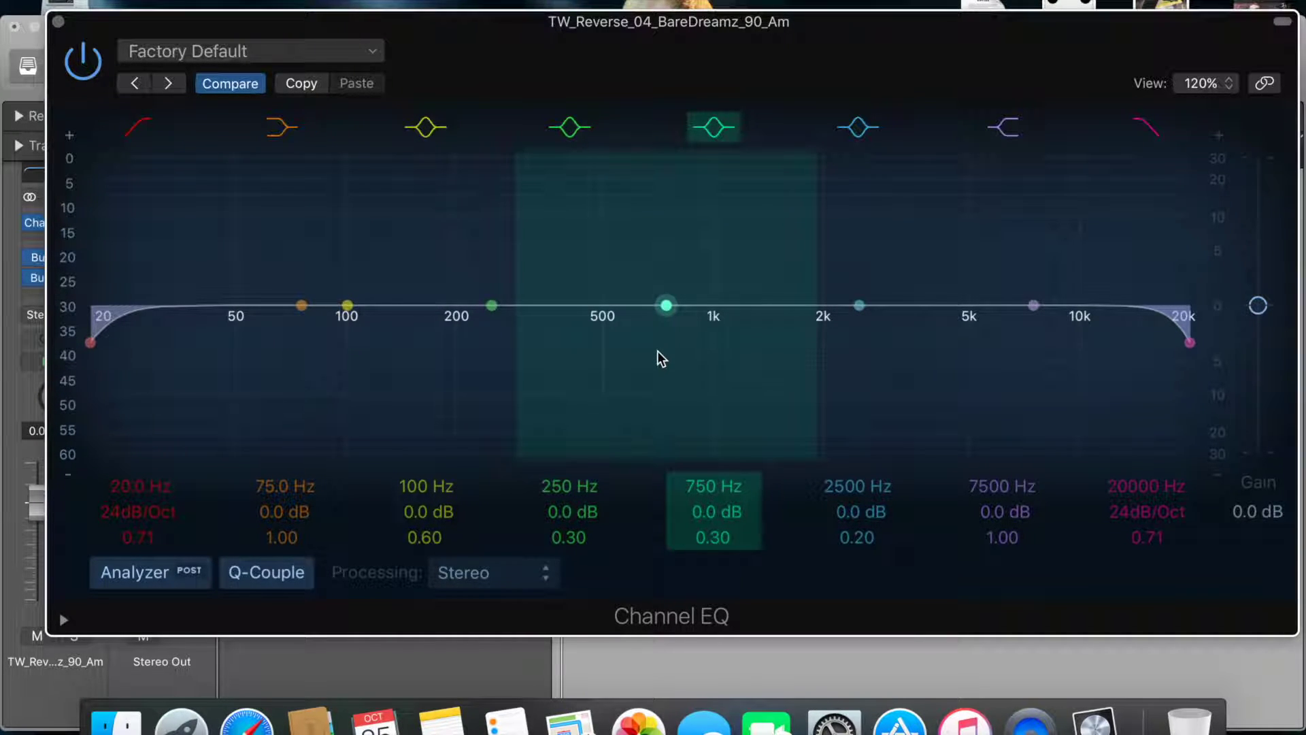
{"action": "mouse_move", "coordinate": [91, 340]}
{"action": "left_mouse_down"}
{"action": "mouse_move", "coordinate": [104, 333]}
{"action": "mouse_move", "coordinate": [97, 341]}
{"action": "left_mouse_up"}
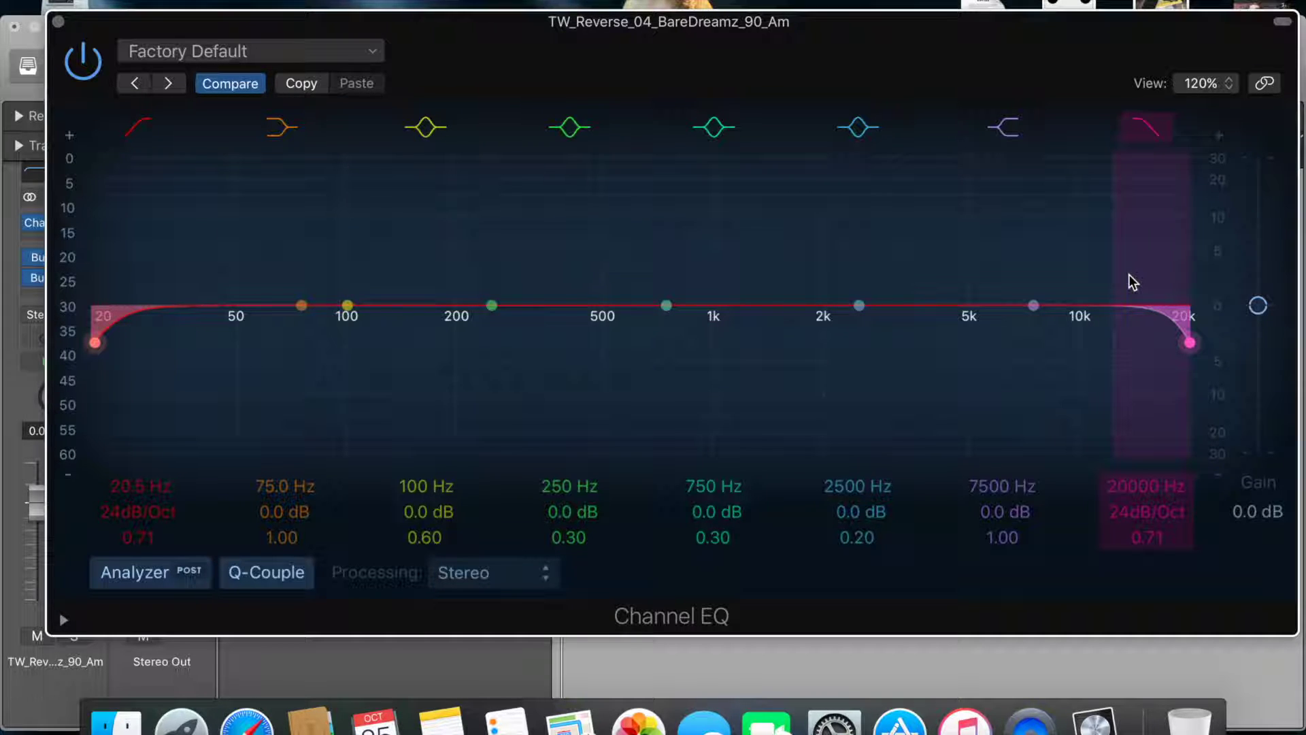
- Move the Channel EQ window clear of the track to play the region, and bring it back up
{"action": "mouse_move", "coordinate": [628, 30]}
{"action": "left_mouse_down"}
{"action": "mouse_move", "coordinate": [665, 32]}
{"action": "mouse_move", "coordinate": [603, 24]}
{"action": "left_mouse_up"}
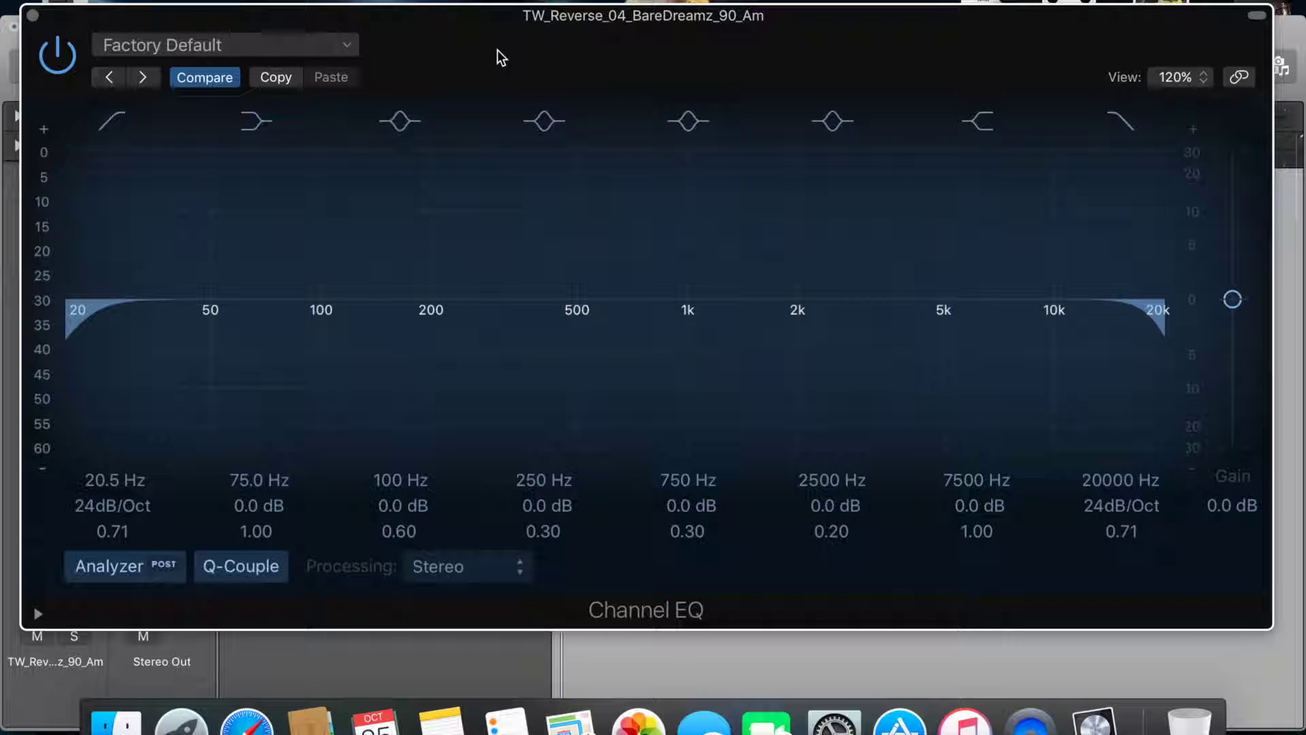
{"action": "left_click_drag", "start_coordinate": [572, 29], "coordinate": [600, 276]}
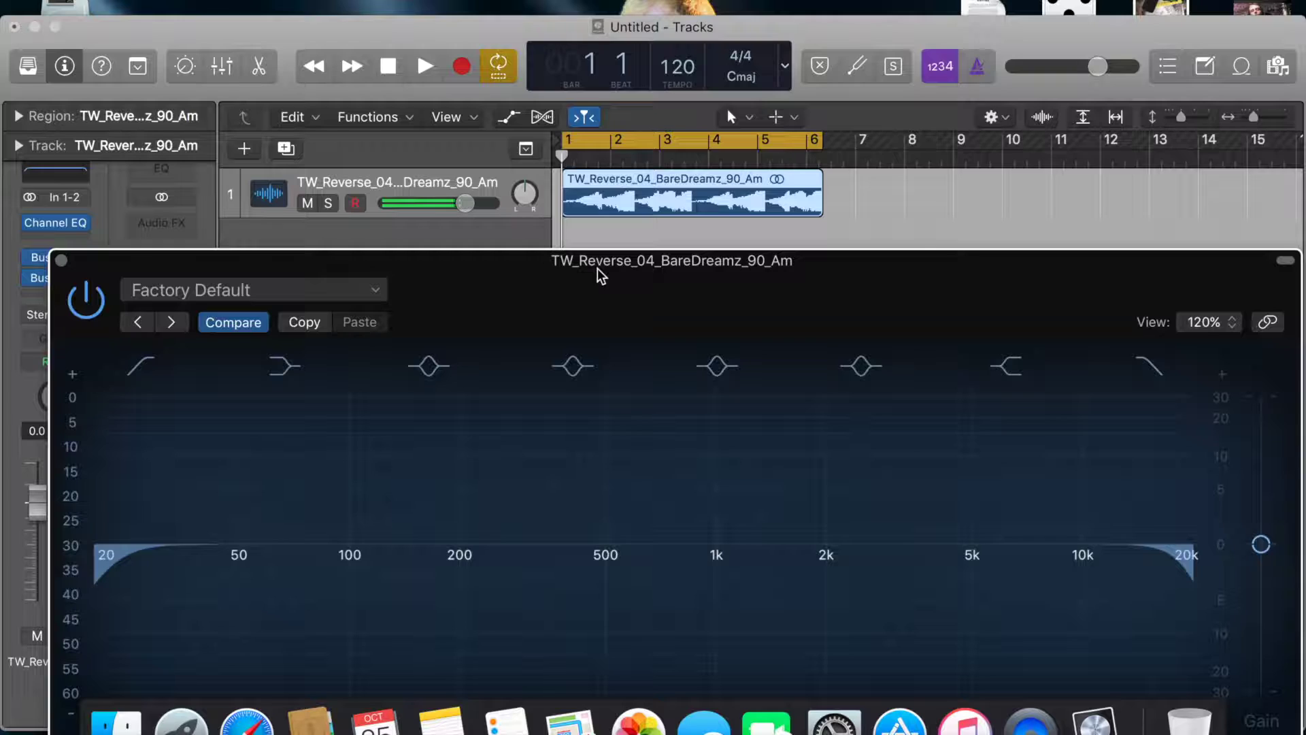
{"action": "key", "text": "space"}
{"action": "left_click_drag", "start_coordinate": [700, 269], "coordinate": [694, 77]}
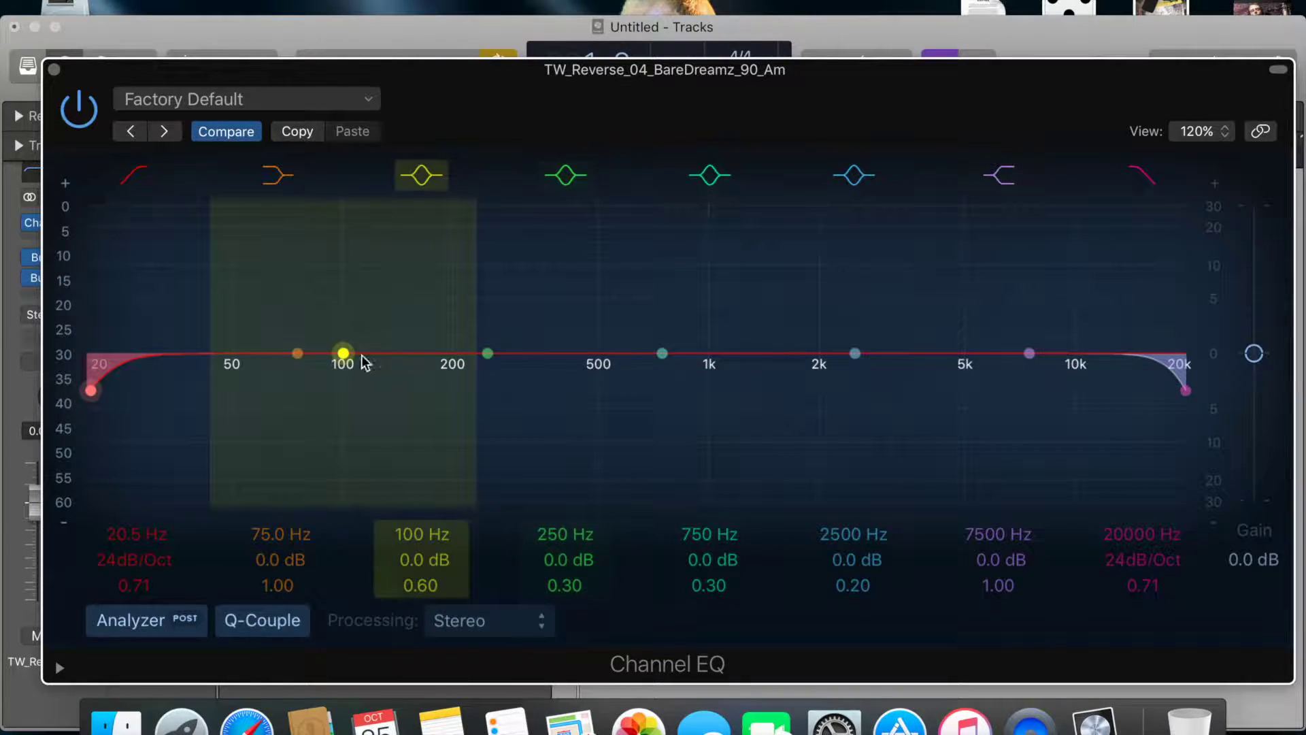
- Move the 100 Hz band to 132 Hz and shape the 750 Hz band into a +5.0 dB boost at 980 Hz with Q 2.80
{"action": "left_click_drag", "start_coordinate": [343, 357], "coordinate": [393, 353]}
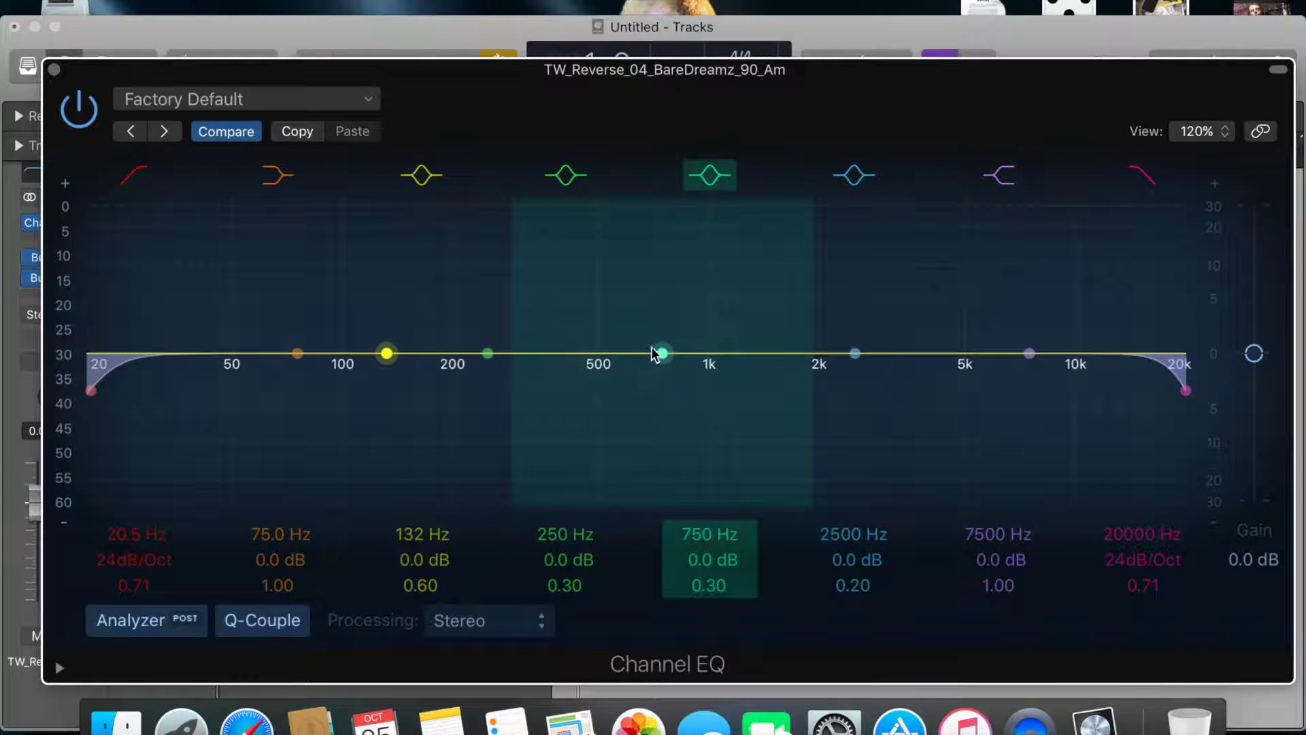
{"action": "left_click_drag", "start_coordinate": [667, 355], "coordinate": [710, 360]}
{"action": "left_click", "coordinate": [709, 357], "text": "alt"}
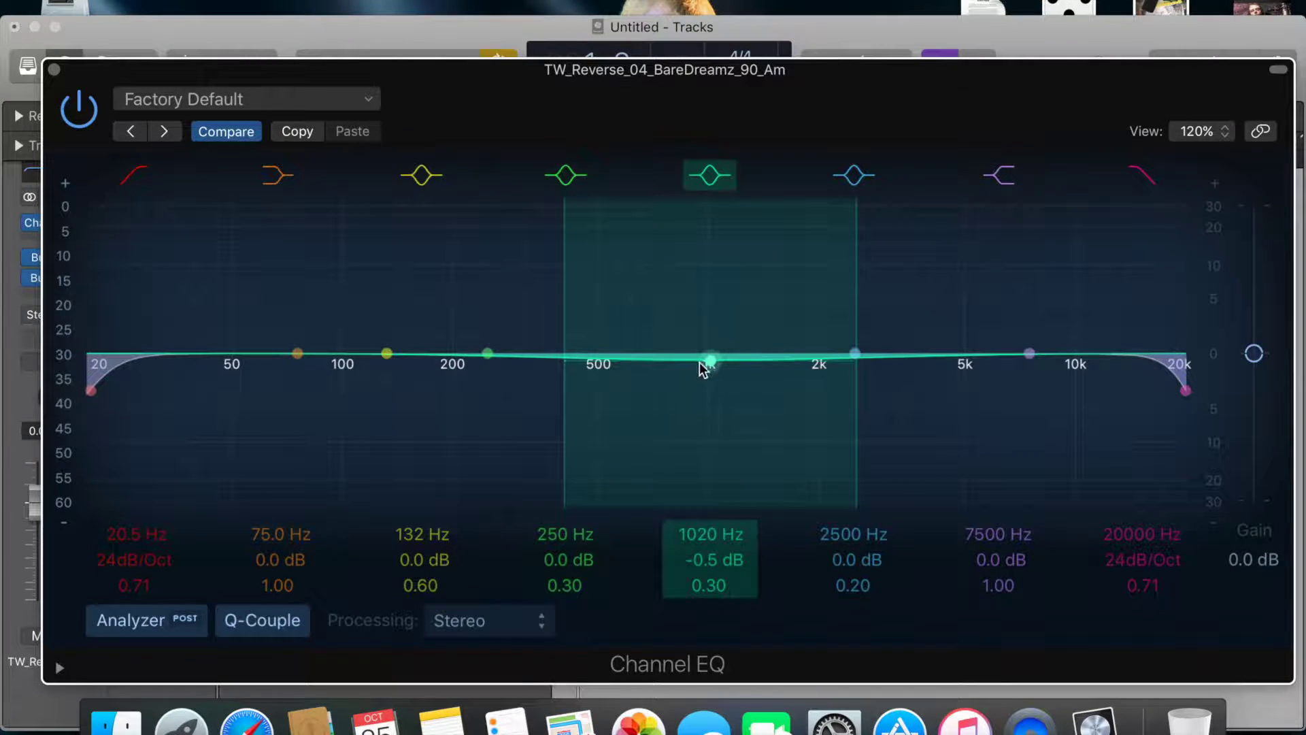
{"action": "left_click_drag", "start_coordinate": [704, 358], "coordinate": [708, 324]}
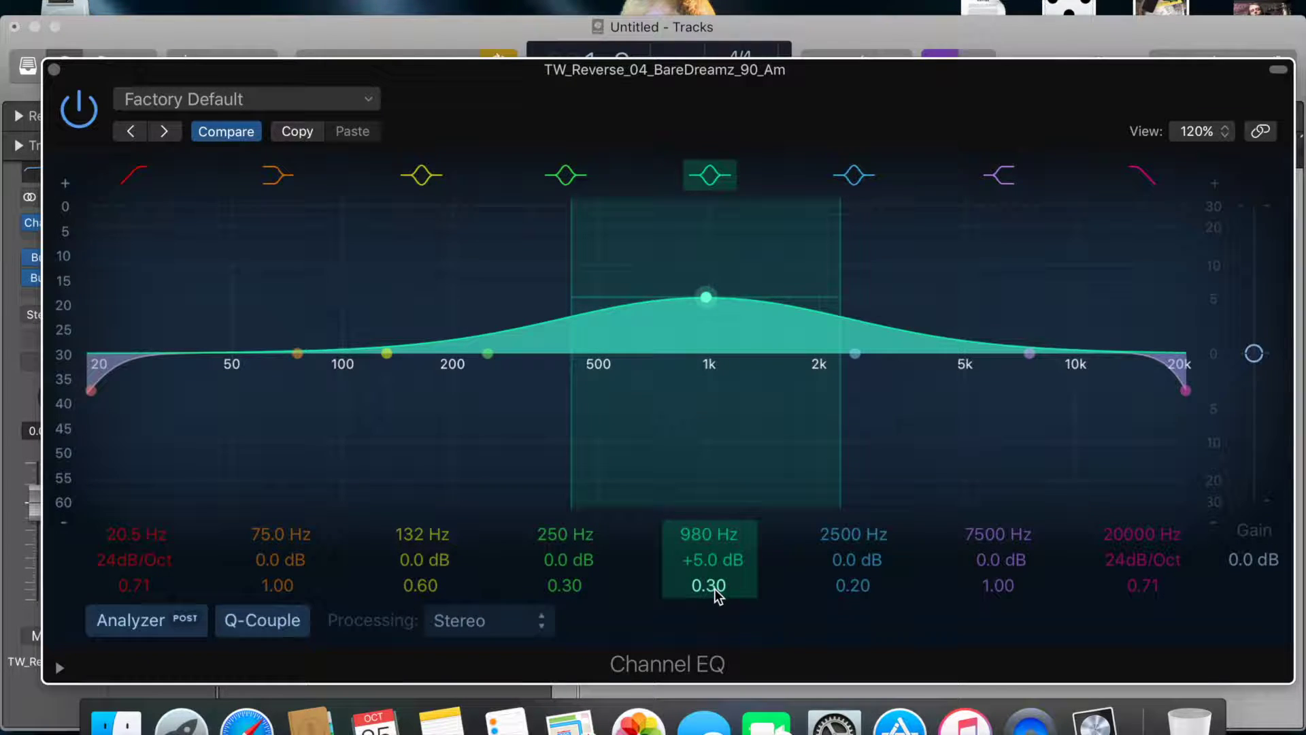
{"action": "left_click_drag", "start_coordinate": [712, 592], "coordinate": [711, 551]}
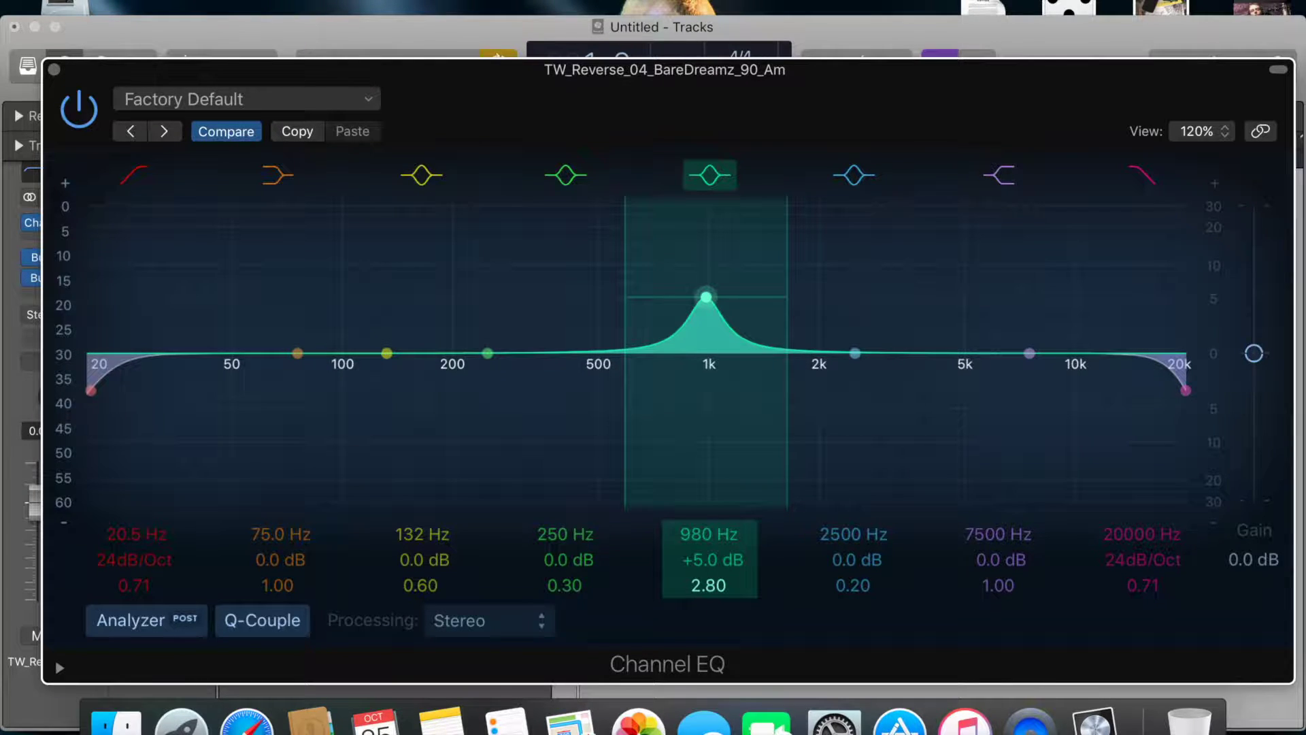
- Narrow the 980 Hz boost to Q 3.10 and sweep its frequency during playback, from 500 Hz up to 2750 Hz
{"action": "left_click_drag", "start_coordinate": [712, 590], "coordinate": [711, 582]}
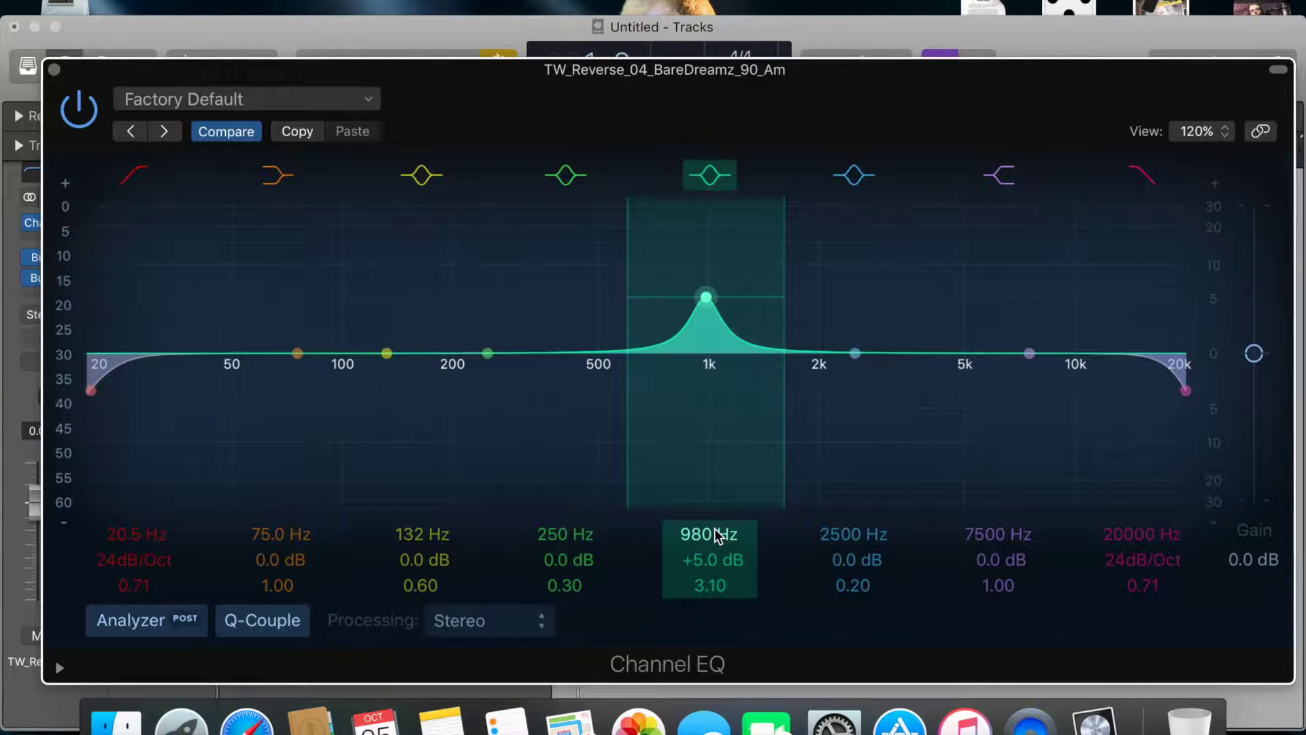
{"action": "mouse_move", "coordinate": [713, 531]}
{"action": "left_mouse_down"}
{"action": "mouse_move", "coordinate": [713, 585]}
{"action": "mouse_move", "coordinate": [715, 537]}
{"action": "left_mouse_up"}
{"action": "key", "text": "space"}
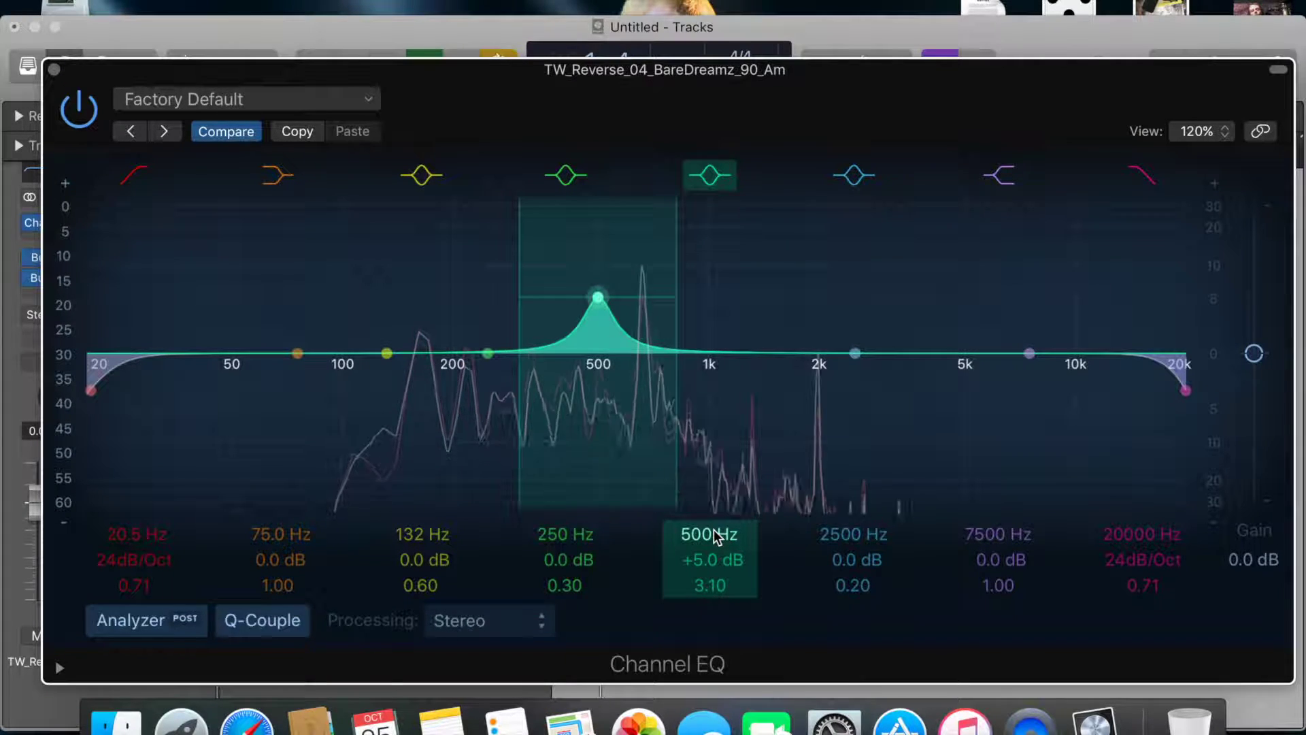
{"action": "left_click_drag", "start_coordinate": [712, 529], "coordinate": [712, 482]}
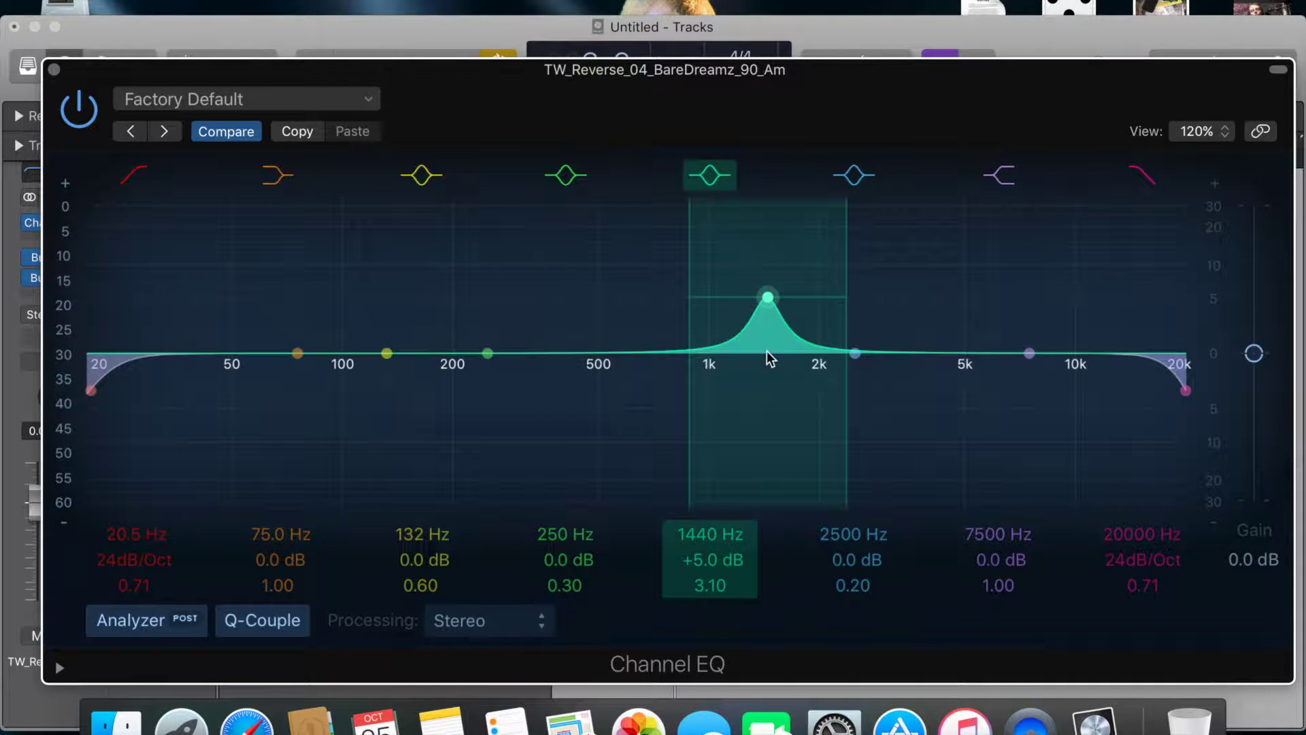
{"action": "key", "text": "space"}
{"action": "left_click", "coordinate": [712, 532]}
{"action": "left_click_drag", "start_coordinate": [712, 532], "coordinate": [712, 480]}
{"action": "left_click", "coordinate": [283, 625]}
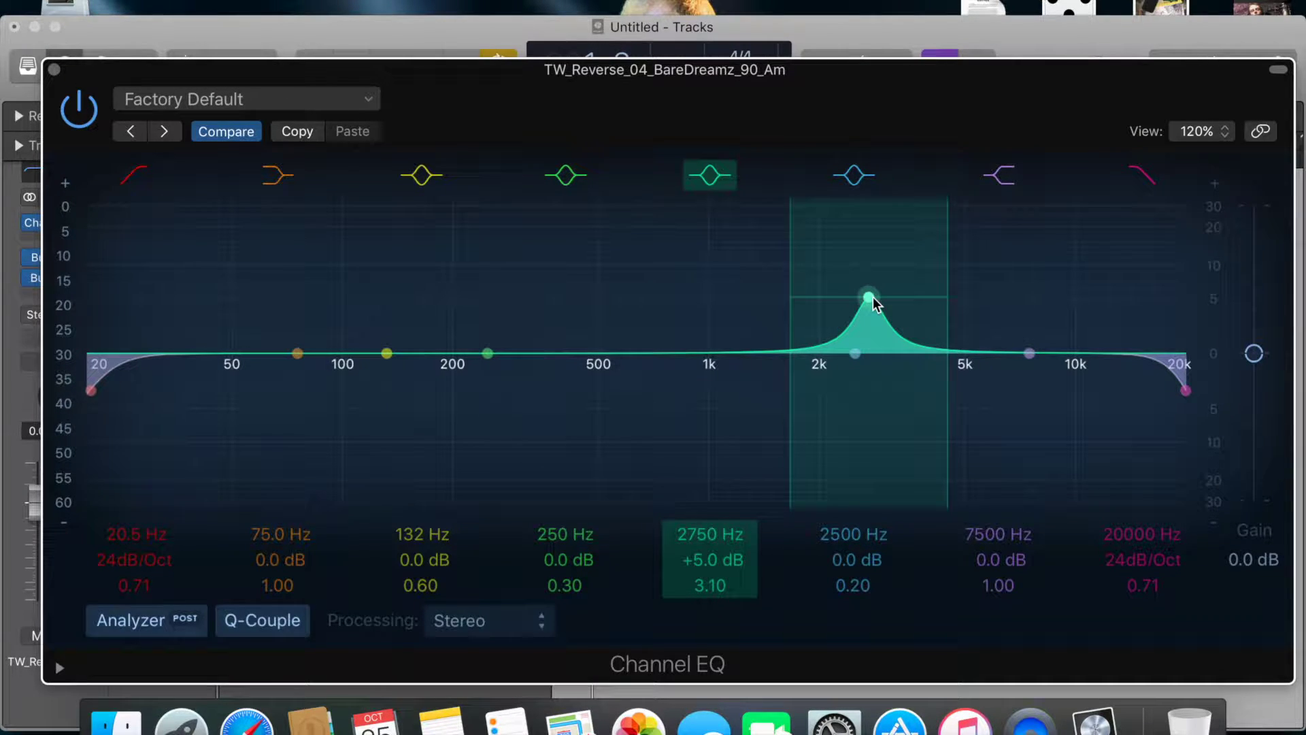
- Turn the 2750 Hz boost into a narrow -3.5 dB cut at 2850 Hz with Q 19.0
{"action": "left_click_drag", "start_coordinate": [716, 559], "coordinate": [716, 713]}
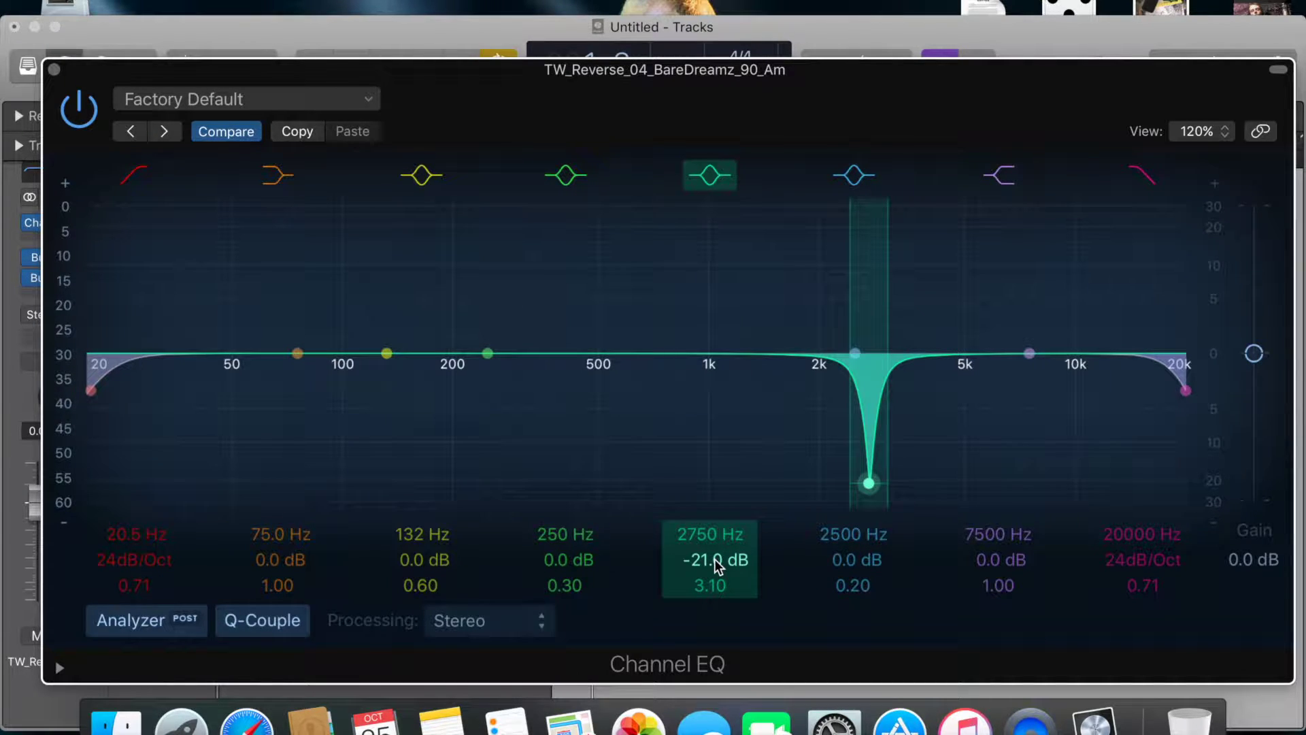
{"action": "left_click_drag", "start_coordinate": [717, 562], "coordinate": [717, 440]}
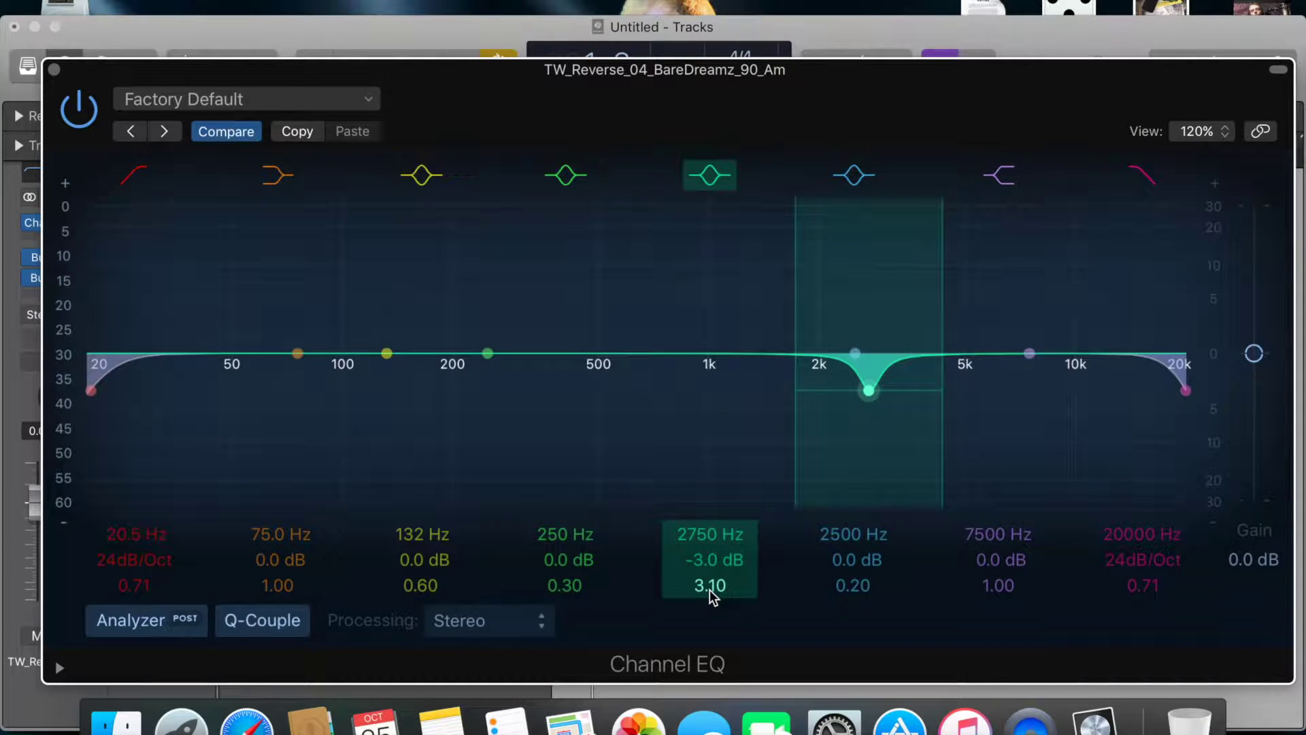
{"action": "left_click_drag", "start_coordinate": [713, 590], "coordinate": [713, 528]}
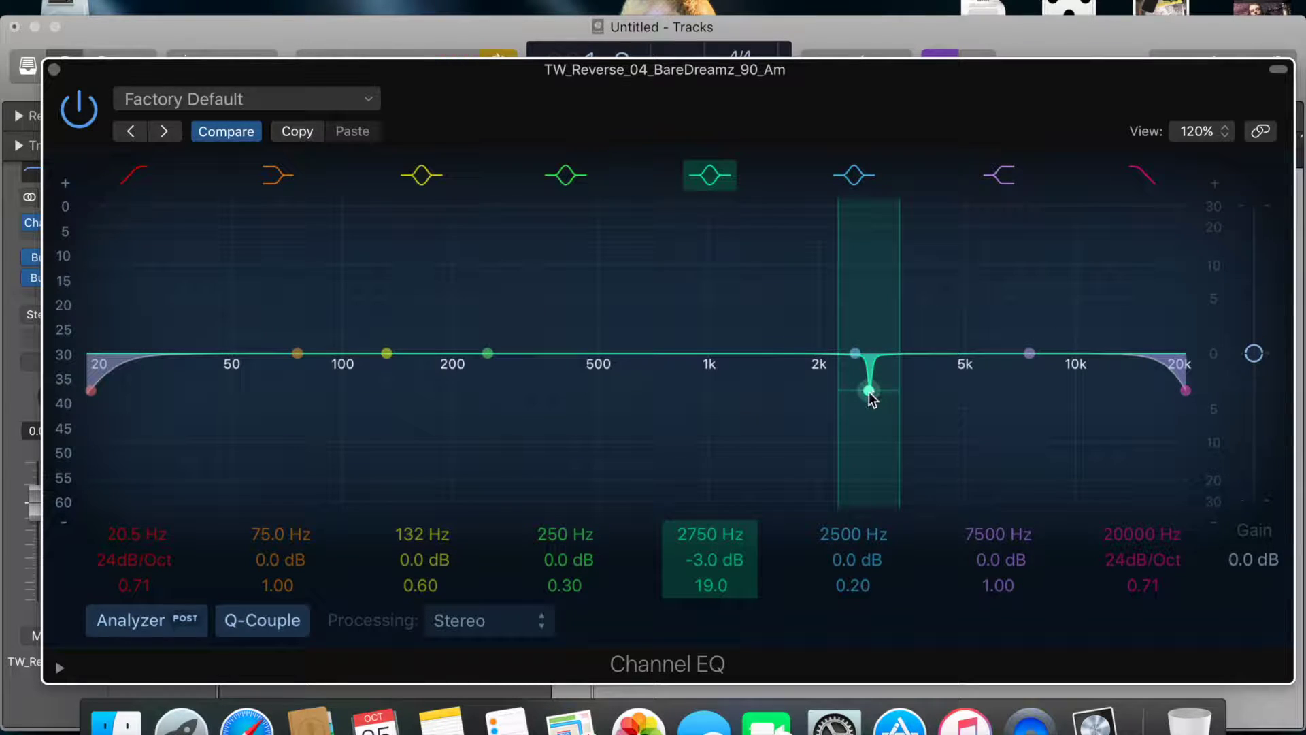
{"action": "left_click_drag", "start_coordinate": [873, 390], "coordinate": [878, 390]}
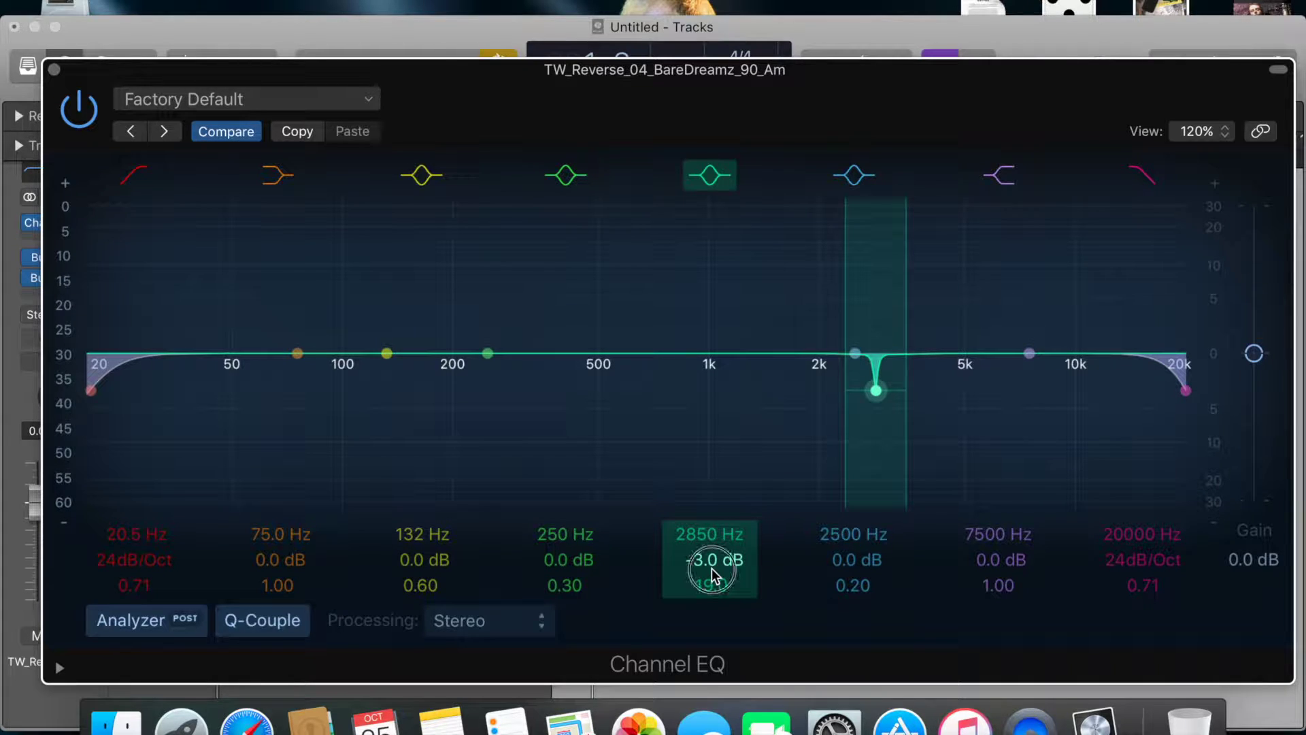
{"action": "mouse_move", "coordinate": [710, 560]}
{"action": "left_mouse_down"}
{"action": "mouse_move", "coordinate": [709, 598]}
{"action": "mouse_move", "coordinate": [710, 476]}
{"action": "mouse_move", "coordinate": [707, 559]}
{"action": "left_mouse_up"}
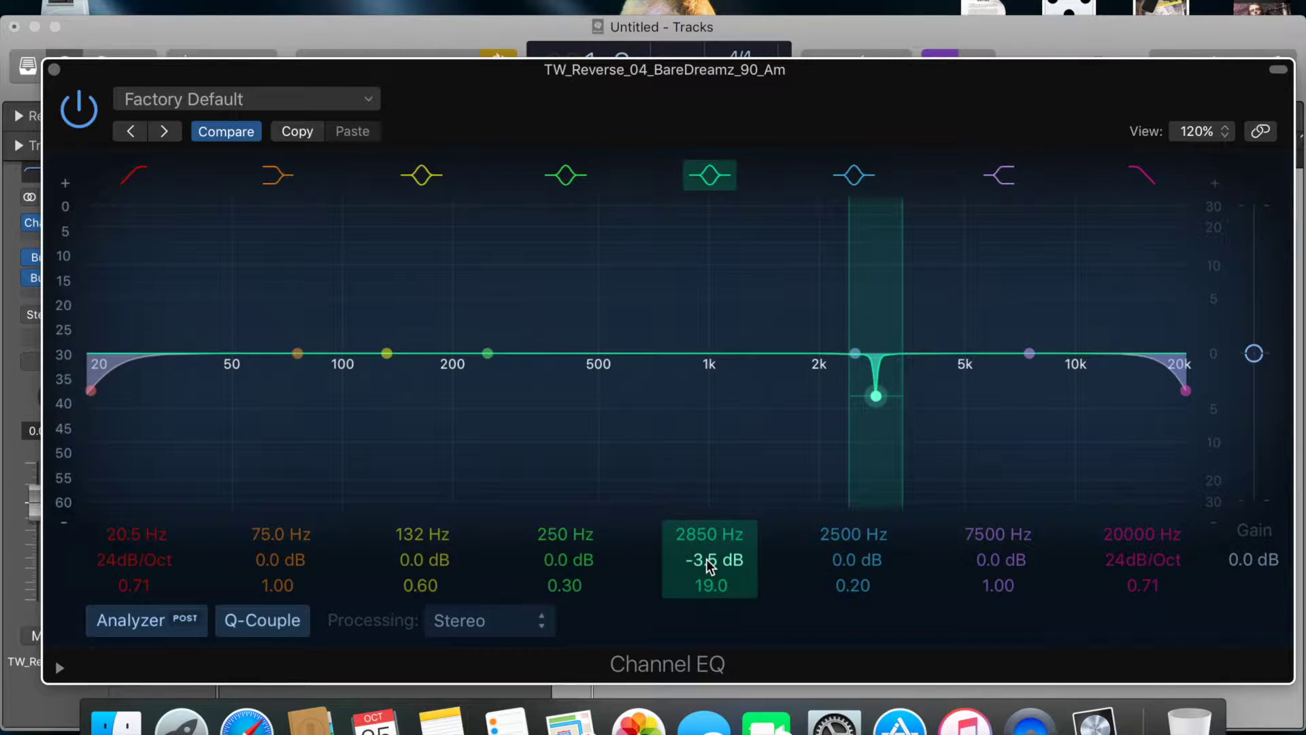
- Move the 250 Hz band to 710 Hz and shape it into a +5.0 dB boost with Q 2.90
{"action": "left_click_drag", "start_coordinate": [483, 350], "coordinate": [667, 349]}
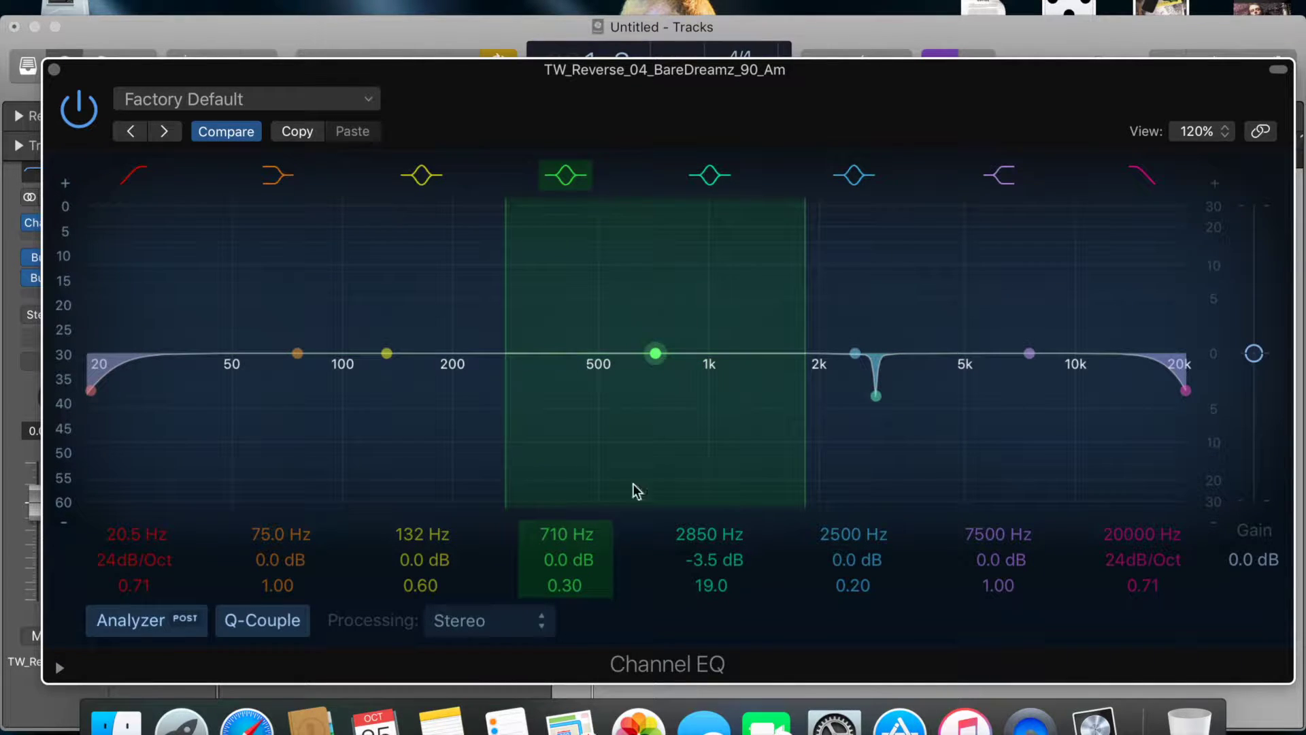
{"action": "mouse_move", "coordinate": [573, 561]}
{"action": "left_mouse_down"}
{"action": "mouse_move", "coordinate": [573, 528]}
{"action": "mouse_move", "coordinate": [570, 585]}
{"action": "mouse_move", "coordinate": [570, 546]}
{"action": "left_mouse_up"}
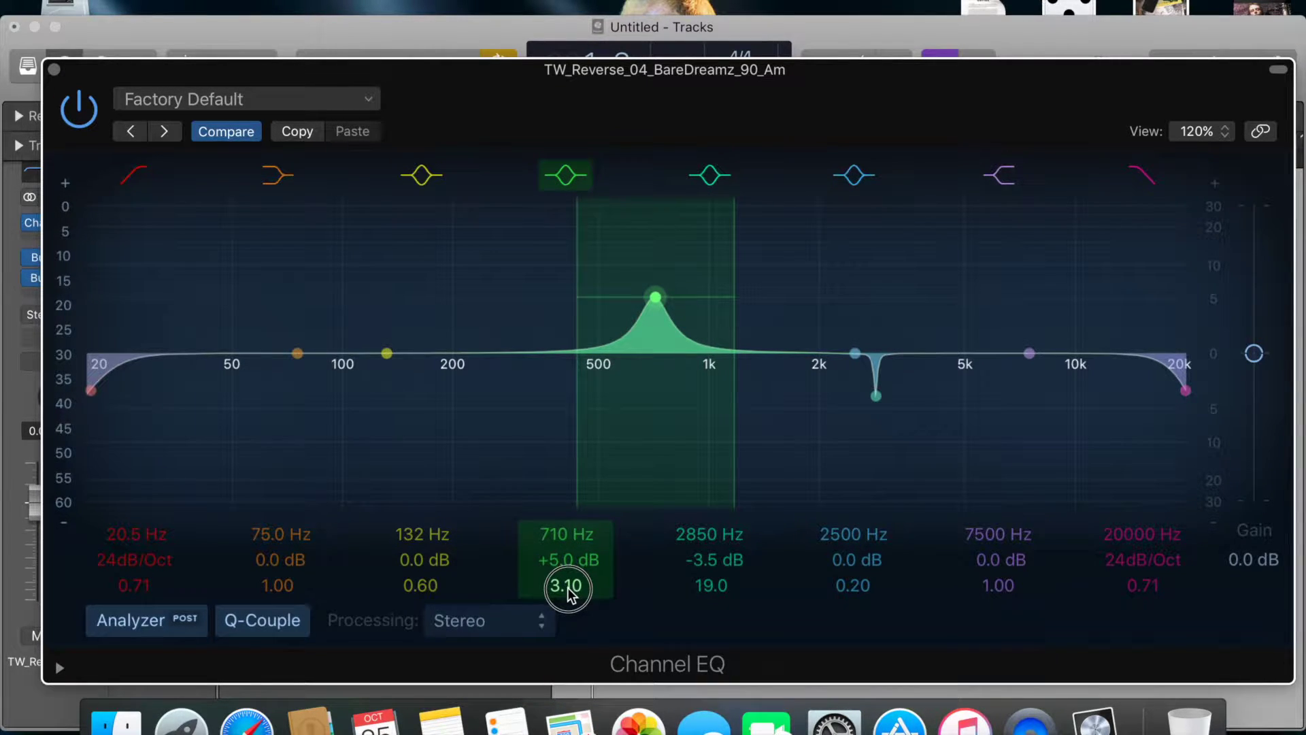
{"action": "left_click_drag", "start_coordinate": [569, 586], "coordinate": [569, 590]}
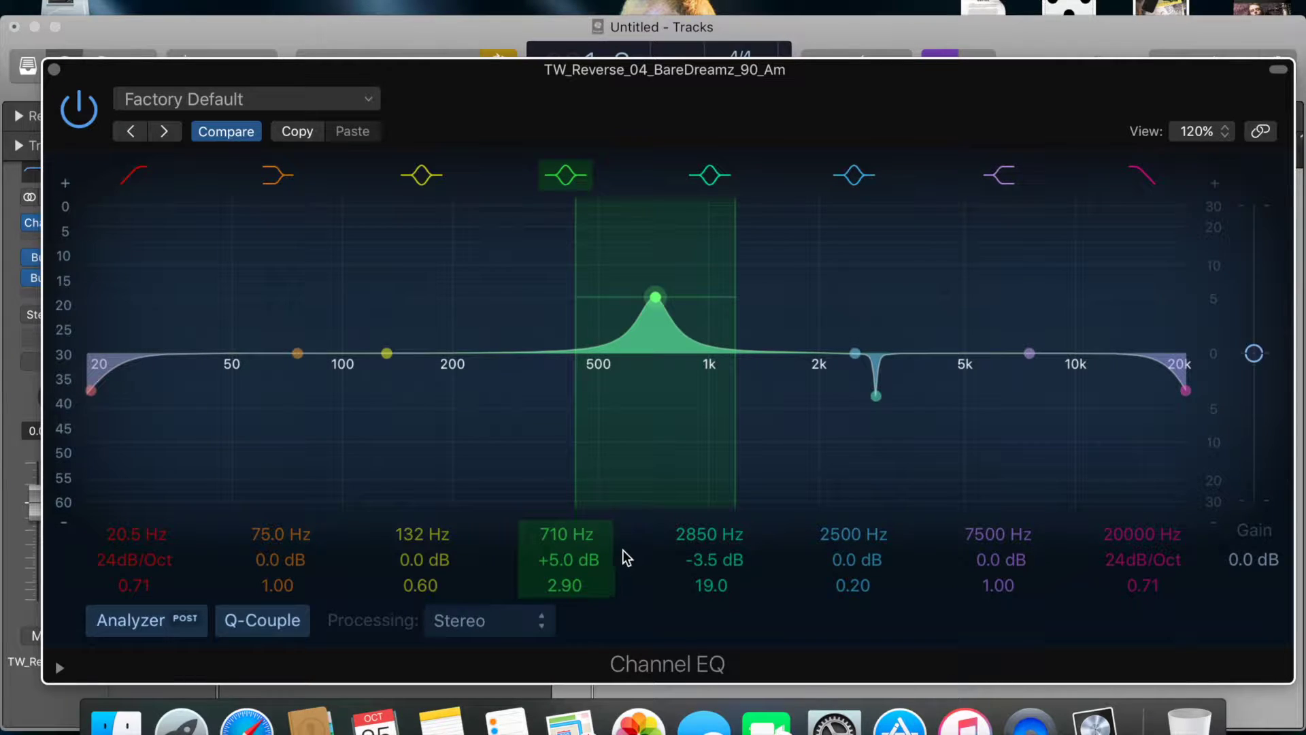
- Sweep the 710 Hz boost down to 220 Hz during playback, and set its Q to 1.60 and gain to +2.0 dB
{"action": "key", "text": "space"}
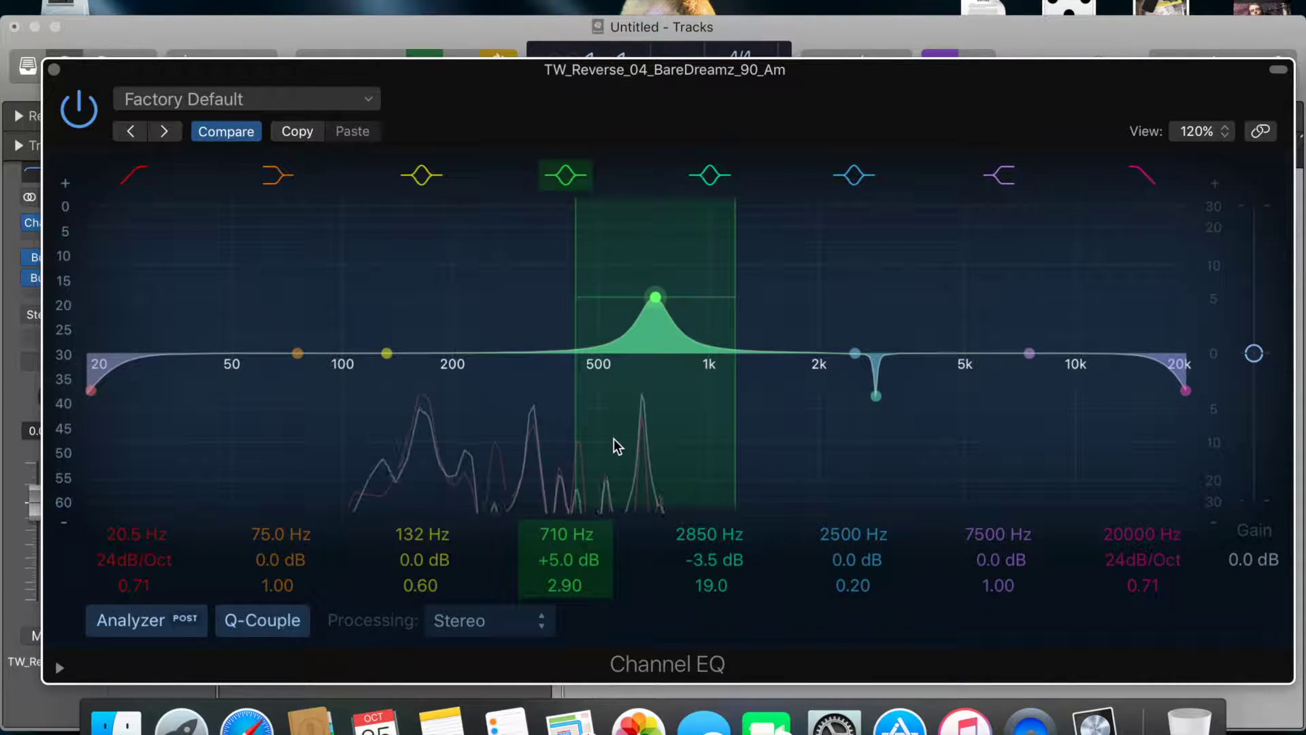
{"action": "mouse_move", "coordinate": [567, 534]}
{"action": "left_mouse_down"}
{"action": "mouse_move", "coordinate": [567, 442]}
{"action": "mouse_move", "coordinate": [568, 532]}
{"action": "left_mouse_up"}
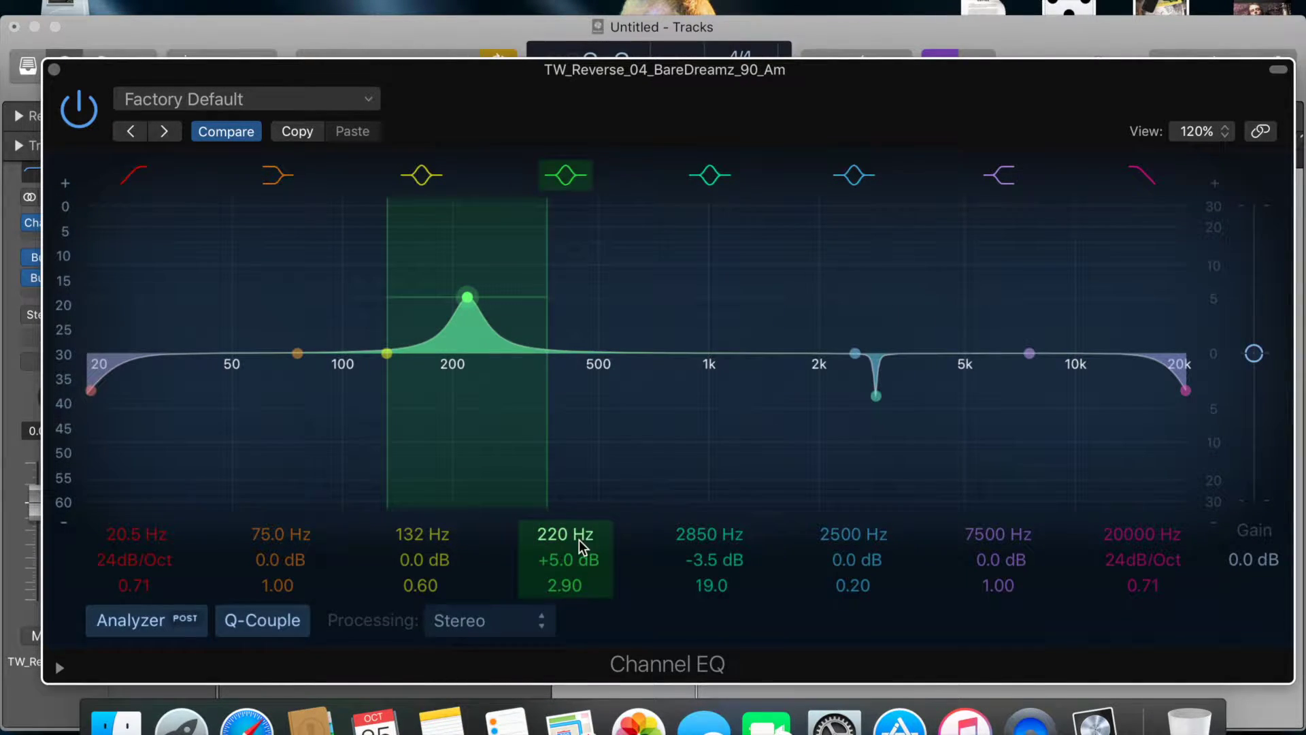
{"action": "left_click_drag", "start_coordinate": [560, 537], "coordinate": [561, 536]}
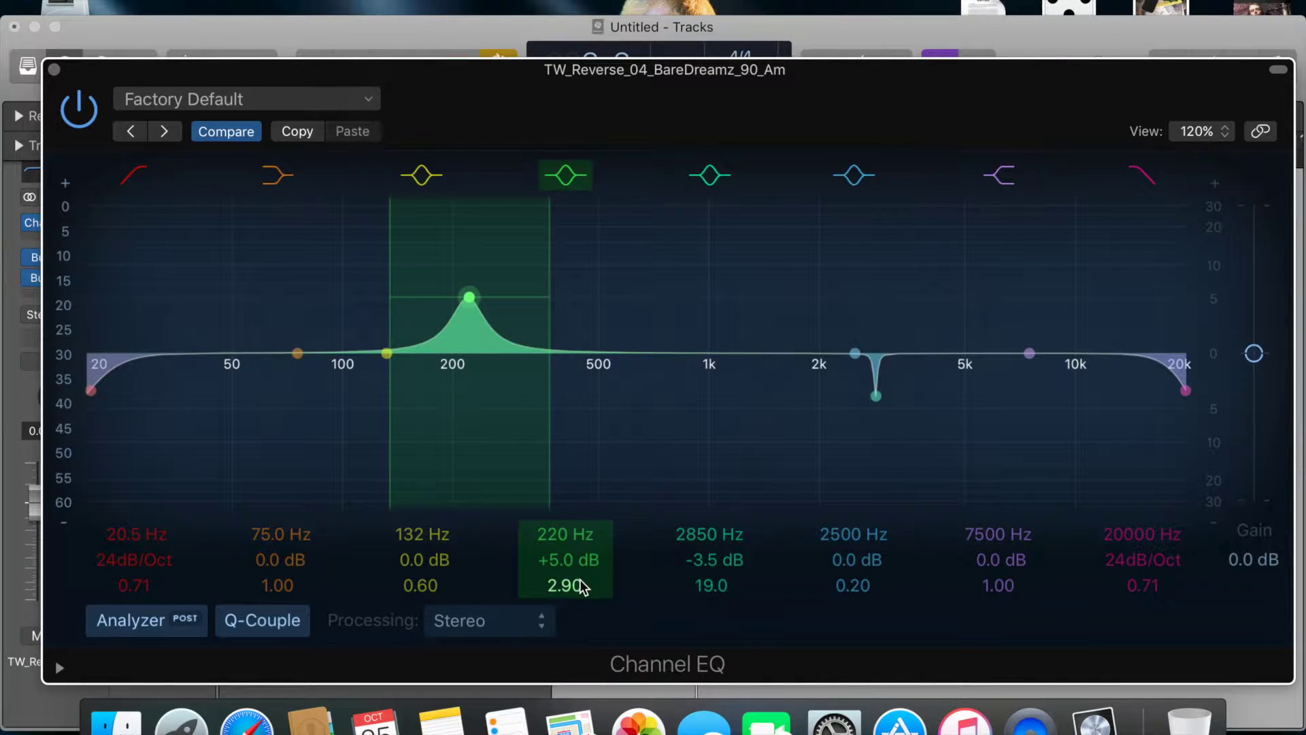
{"action": "left_click_drag", "start_coordinate": [565, 588], "coordinate": [555, 556]}
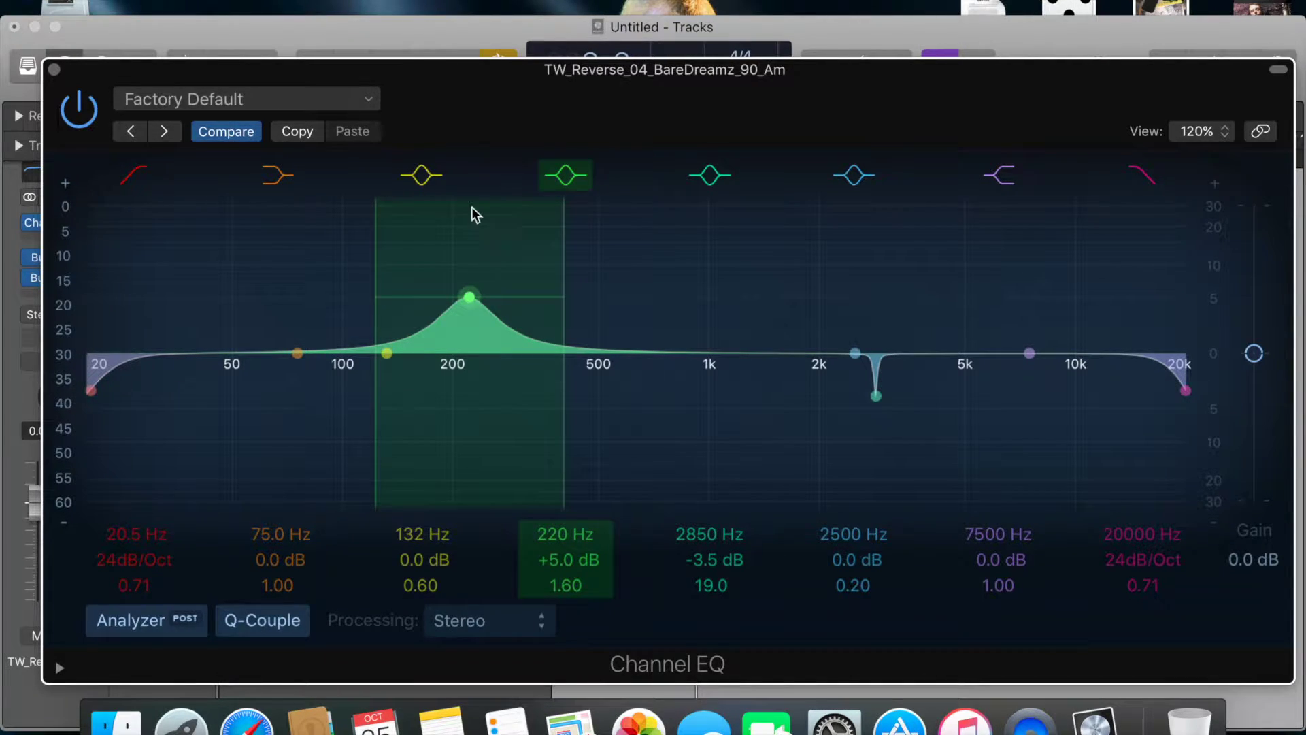
{"action": "left_click_drag", "start_coordinate": [557, 560], "coordinate": [557, 581]}
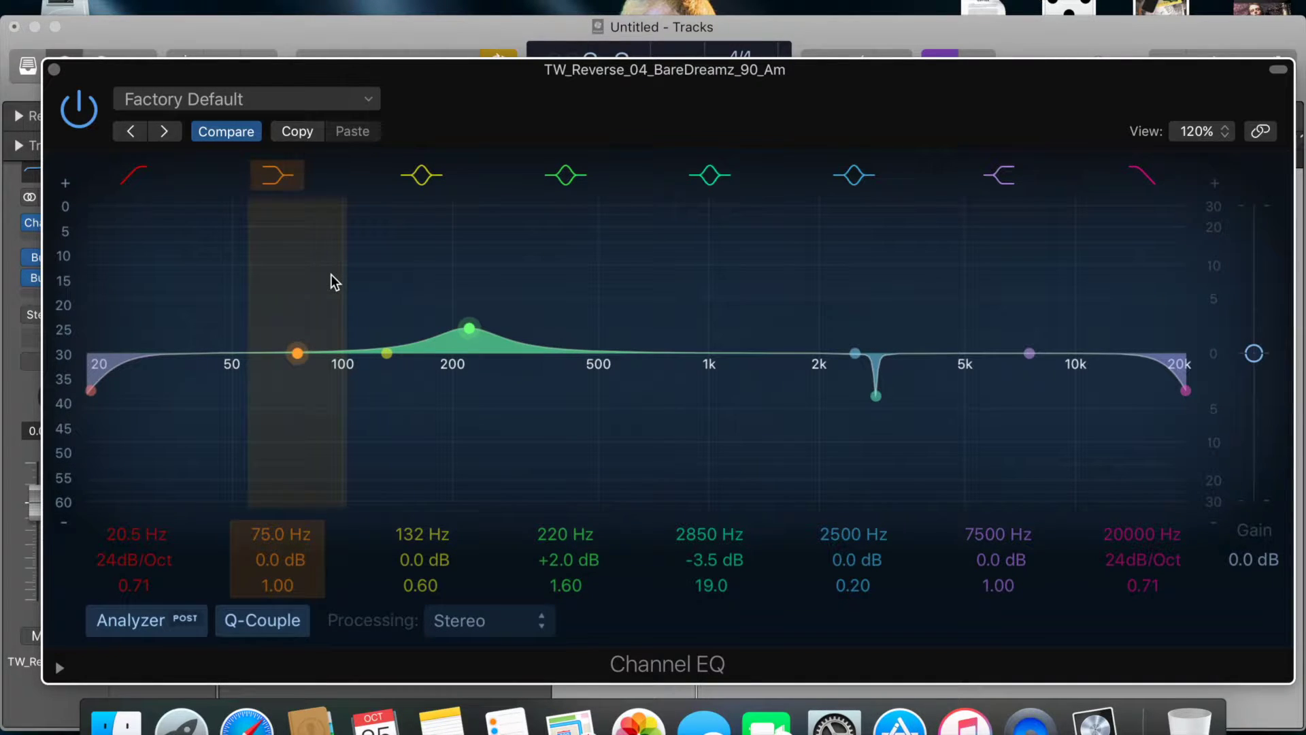
- While the region plays, set the low cut to 23.5 Hz with Q 0.46 and the high cut to 18600 Hz with Q 0.60
{"action": "key", "text": "space"}
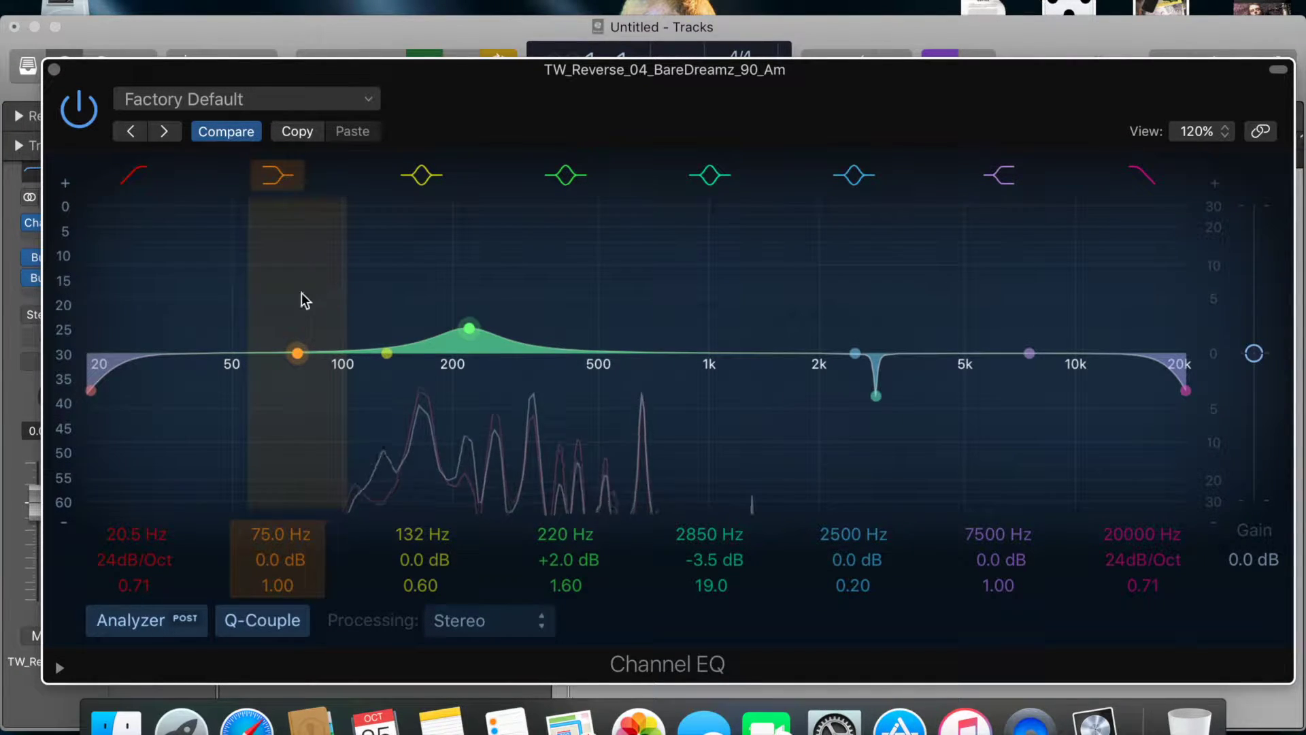
{"action": "mouse_move", "coordinate": [102, 393]}
{"action": "left_mouse_down"}
{"action": "mouse_move", "coordinate": [408, 381]}
{"action": "mouse_move", "coordinate": [638, 394]}
{"action": "mouse_move", "coordinate": [114, 411]}
{"action": "left_mouse_up"}
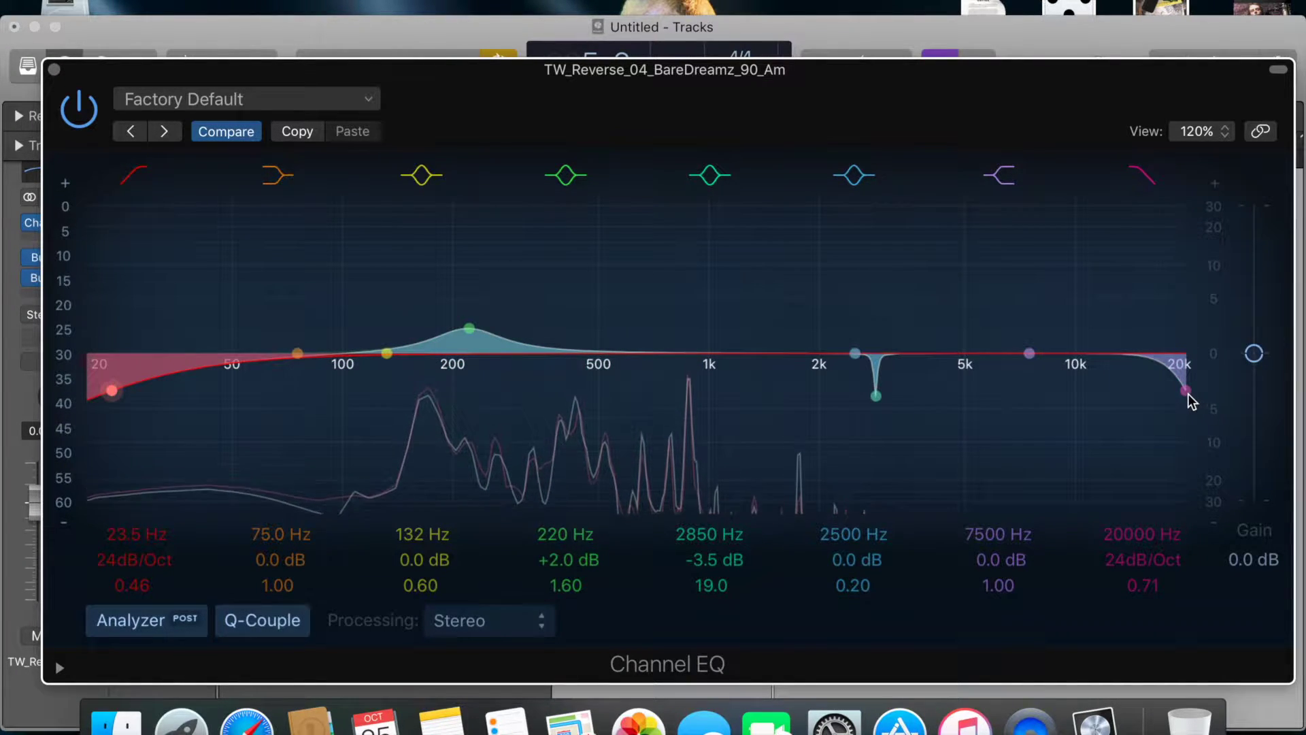
{"action": "mouse_move", "coordinate": [1185, 393]}
{"action": "left_mouse_down"}
{"action": "mouse_move", "coordinate": [1174, 383]}
{"action": "mouse_move", "coordinate": [919, 381]}
{"action": "mouse_move", "coordinate": [811, 396]}
{"action": "mouse_move", "coordinate": [533, 388]}
{"action": "mouse_move", "coordinate": [1032, 398]}
{"action": "mouse_move", "coordinate": [1160, 379]}
{"action": "mouse_move", "coordinate": [1174, 403]}
{"action": "mouse_move", "coordinate": [1171, 387]}
{"action": "left_mouse_up"}
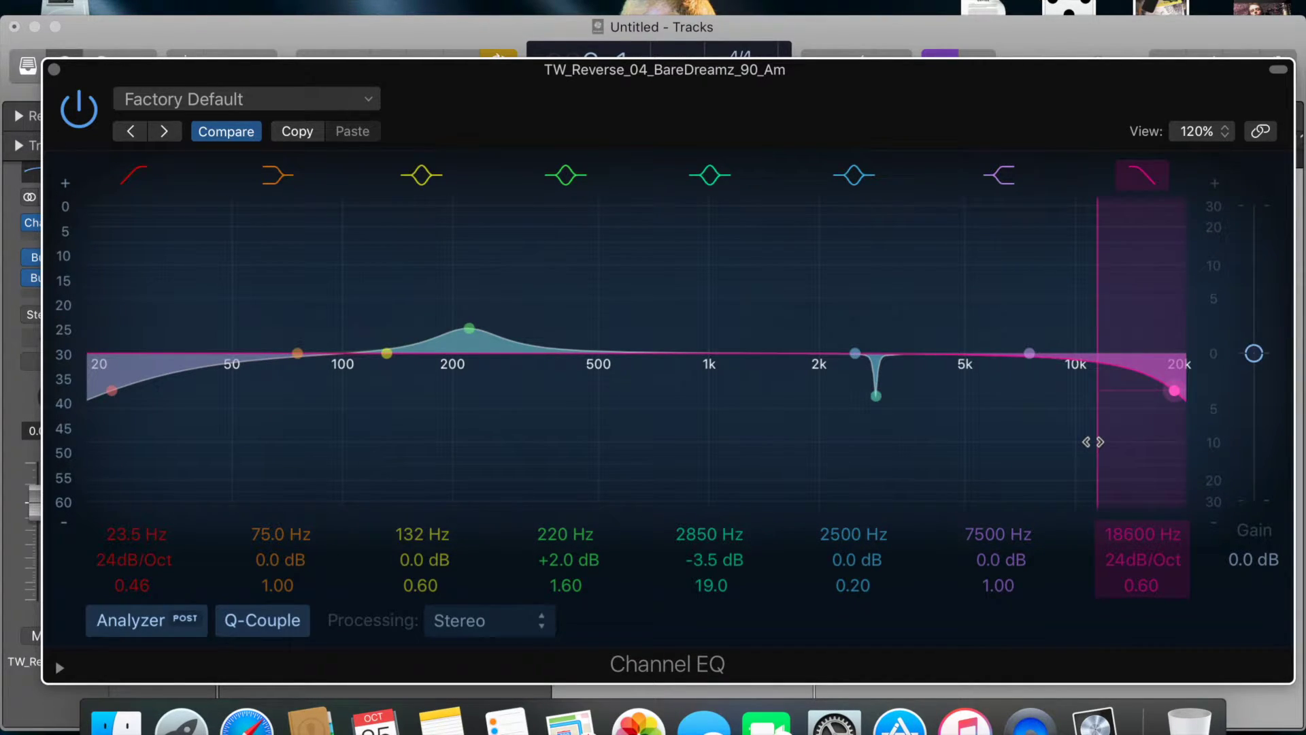
{"action": "key", "text": "space"}
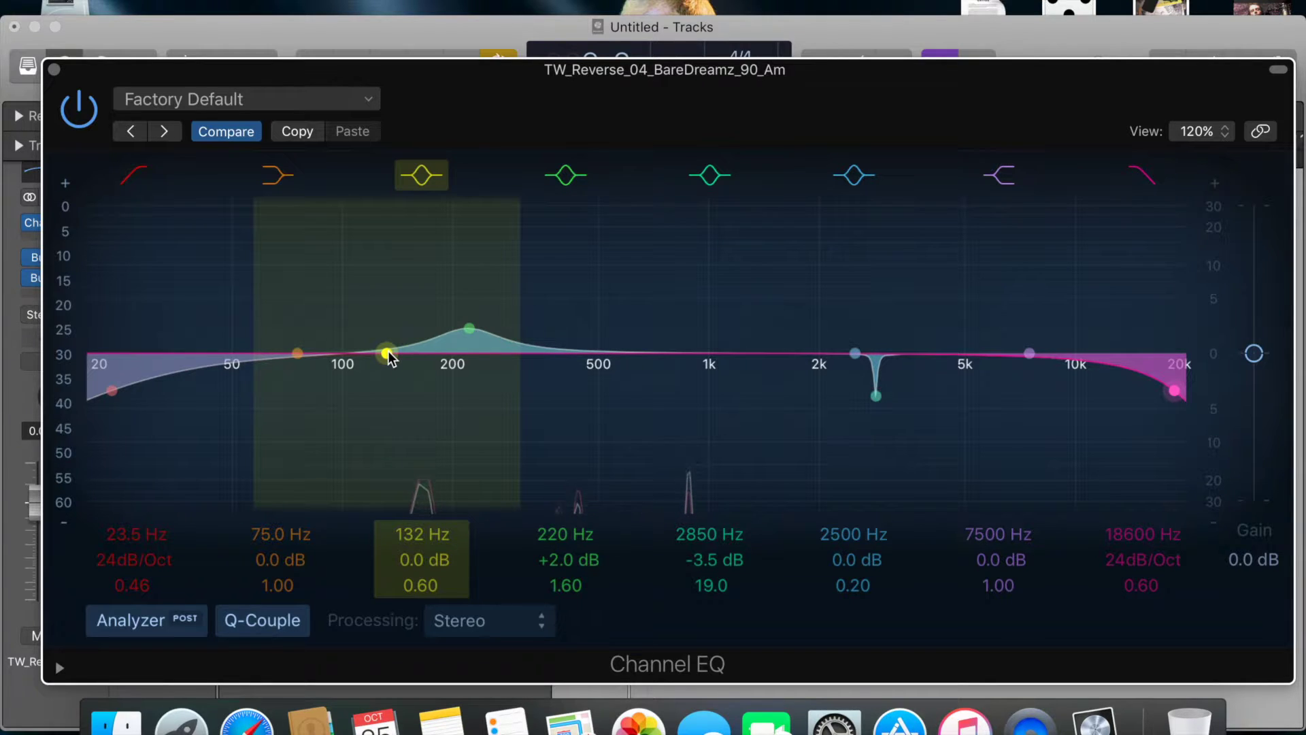
- Move the flat 2500 Hz band to 3600 Hz, and set the low cut to 98 Hz, 18dB/Oct and Q 0.64
{"action": "key", "text": "space"}
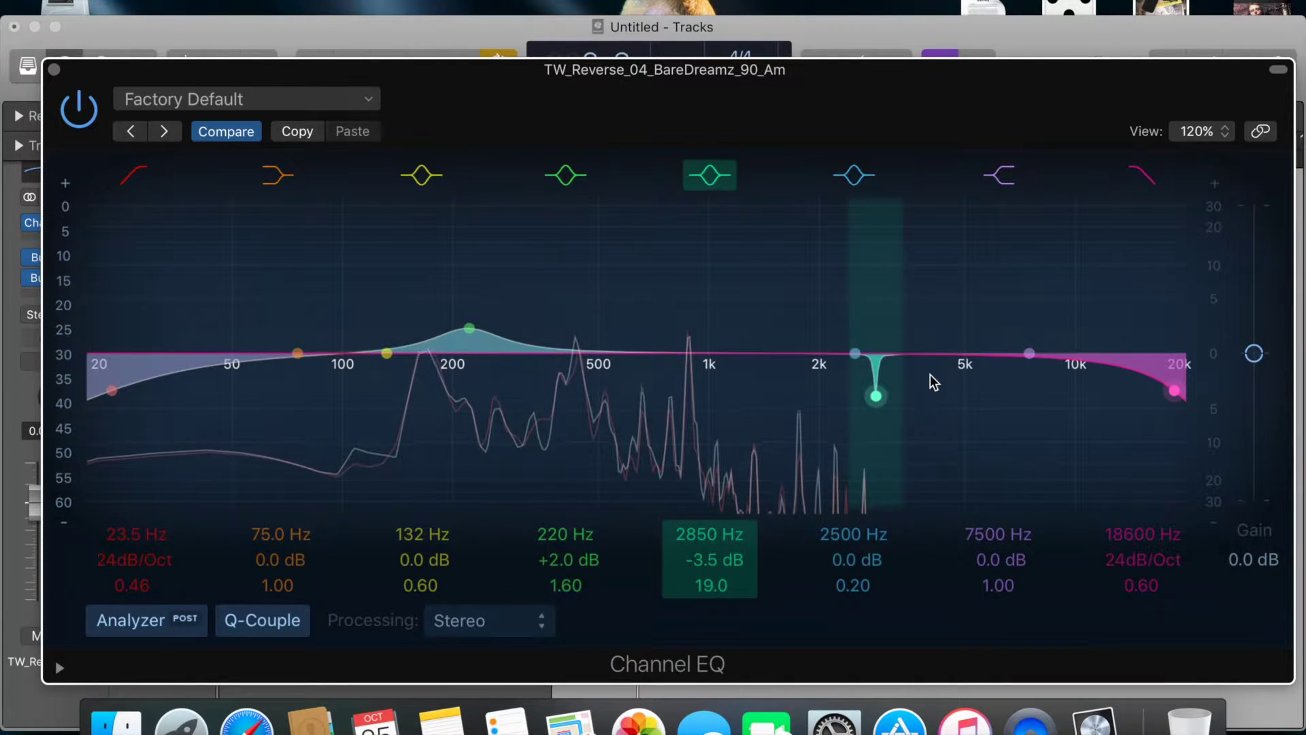
{"action": "left_click_drag", "start_coordinate": [856, 357], "coordinate": [919, 356]}
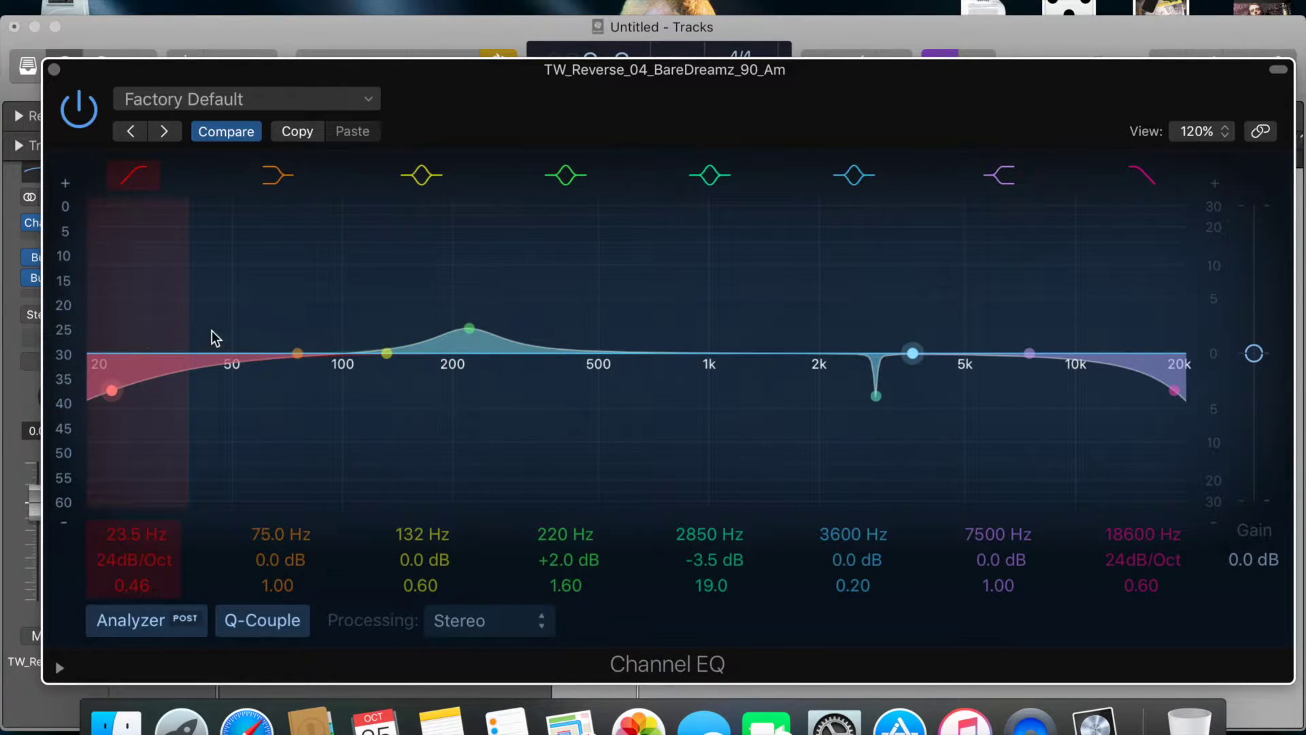
{"action": "left_click_drag", "start_coordinate": [109, 393], "coordinate": [354, 383]}
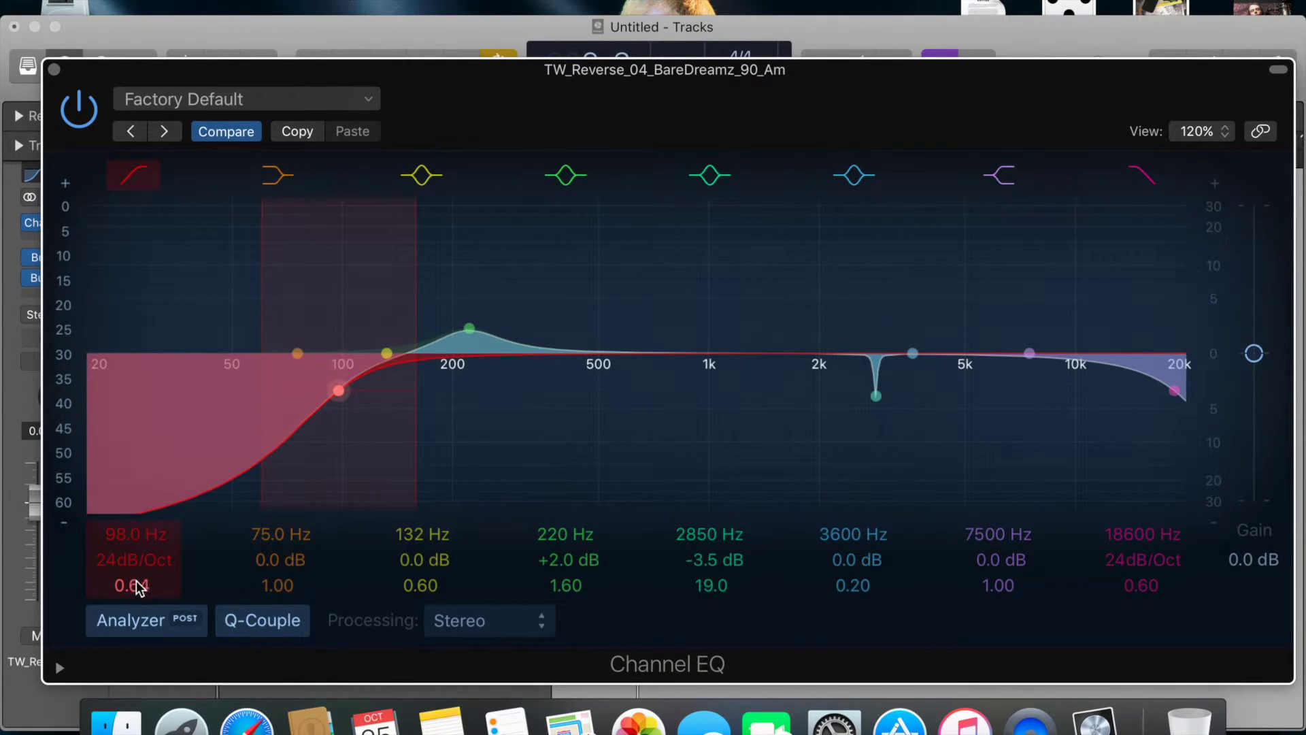
{"action": "mouse_move", "coordinate": [133, 562]}
{"action": "left_mouse_down"}
{"action": "mouse_move", "coordinate": [133, 541]}
{"action": "mouse_move", "coordinate": [133, 577]}
{"action": "left_mouse_up"}
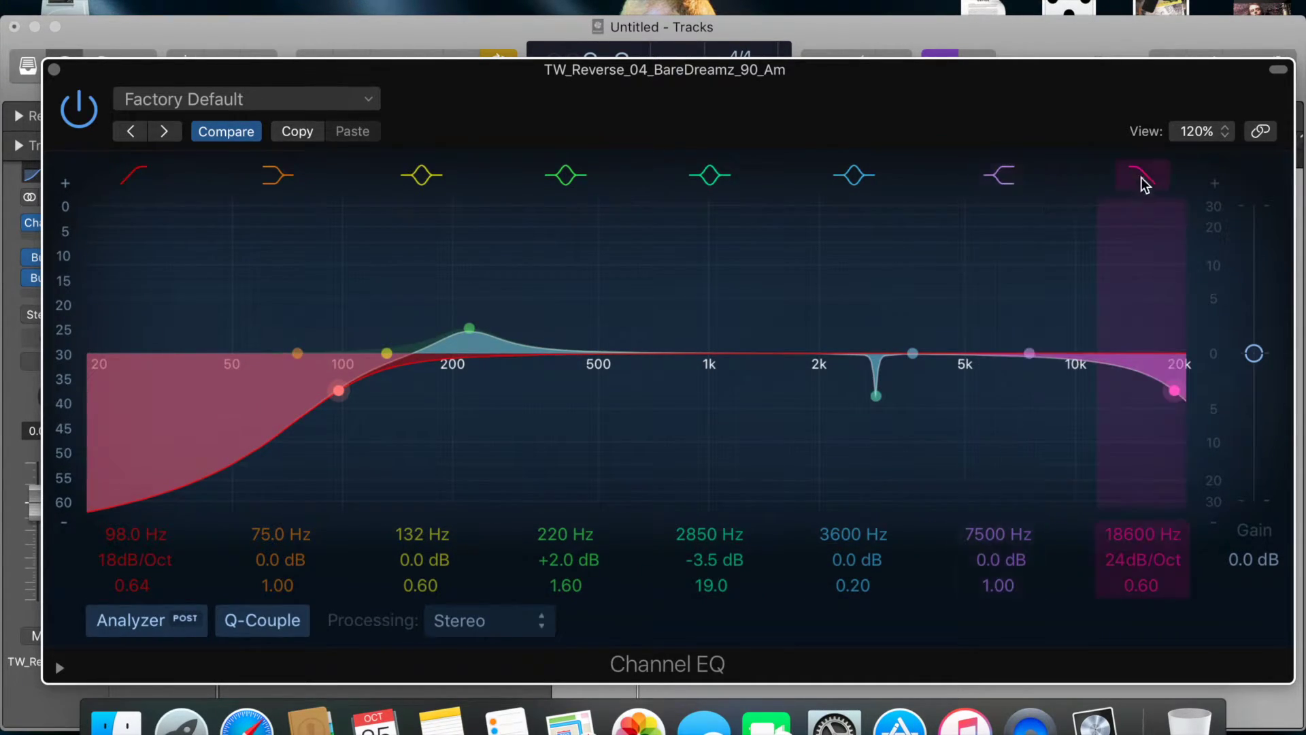
- Lower the high cut to 4400 Hz with Q 0.75 and a 36dB/Oct slope, playing the region to hear it
{"action": "key", "text": "space"}
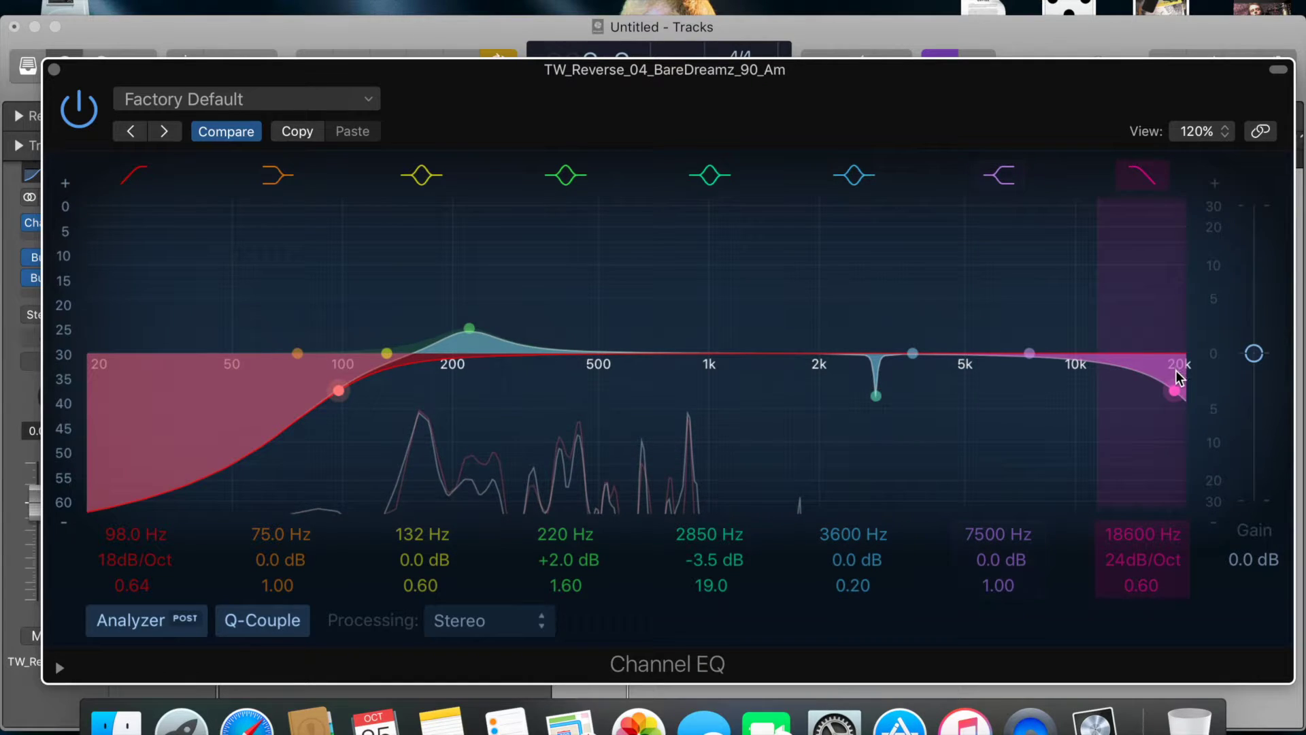
{"action": "left_click_drag", "start_coordinate": [1153, 389], "coordinate": [926, 379]}
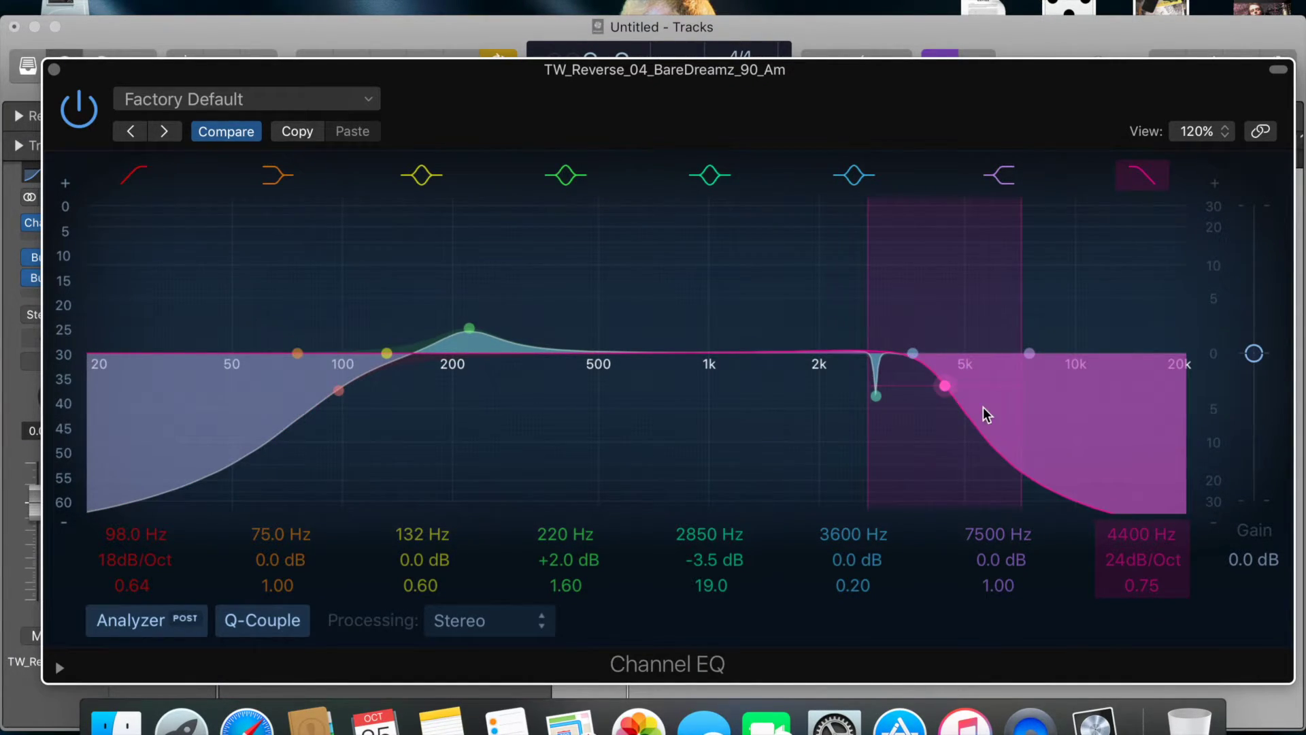
{"action": "mouse_move", "coordinate": [1146, 562]}
{"action": "left_mouse_down"}
{"action": "mouse_move", "coordinate": [1147, 575]}
{"action": "mouse_move", "coordinate": [1143, 544]}
{"action": "mouse_move", "coordinate": [1143, 567]}
{"action": "left_mouse_up"}
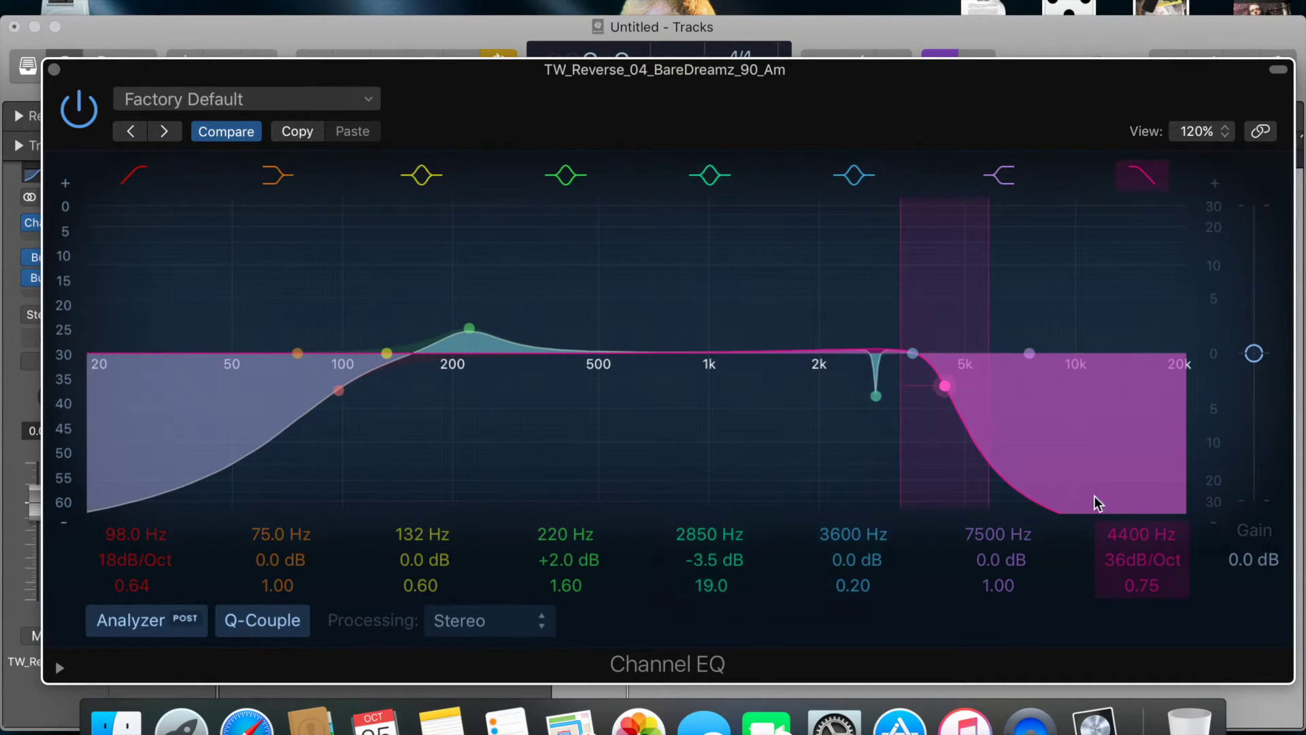
{"action": "key", "text": "space"}
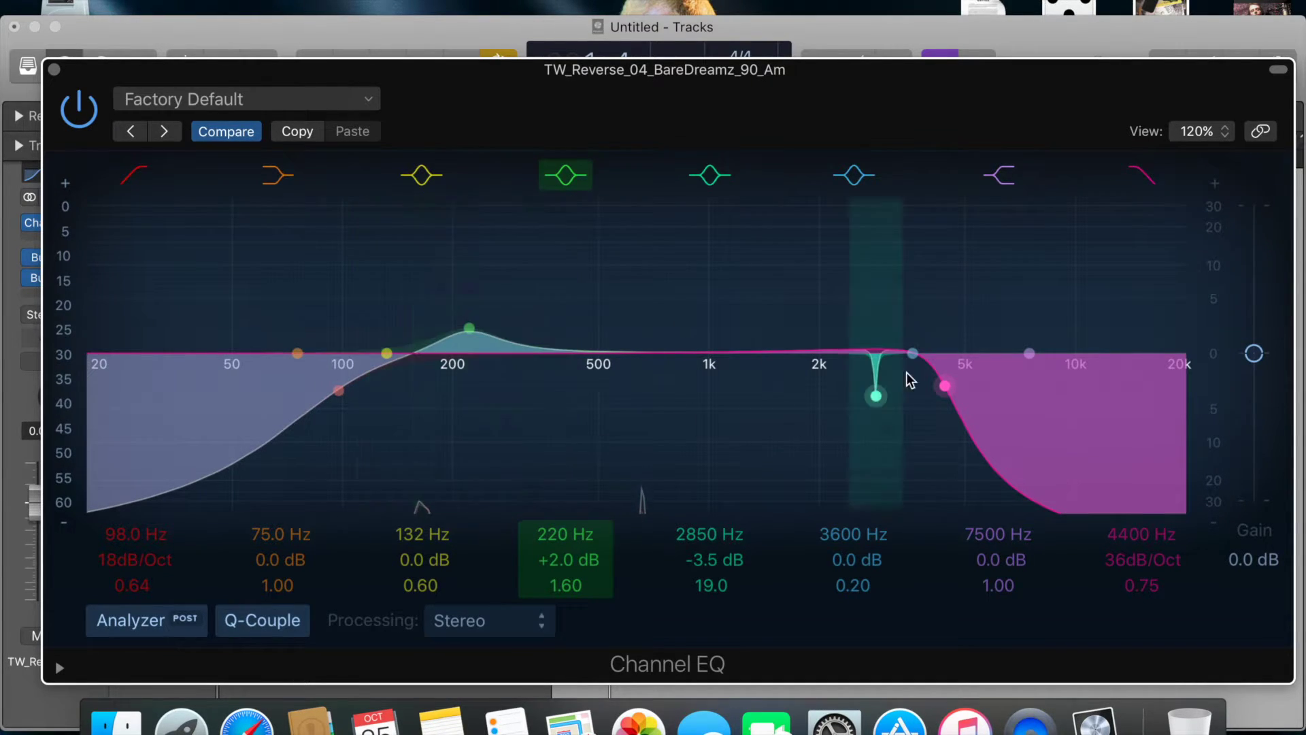
- Sweep the high cut down to 540 Hz and back, set it to 4750 Hz, 48dB/Oct and Q 0.60, and close the EQ
{"action": "left_click_drag", "start_coordinate": [945, 386], "coordinate": [585, 397]}
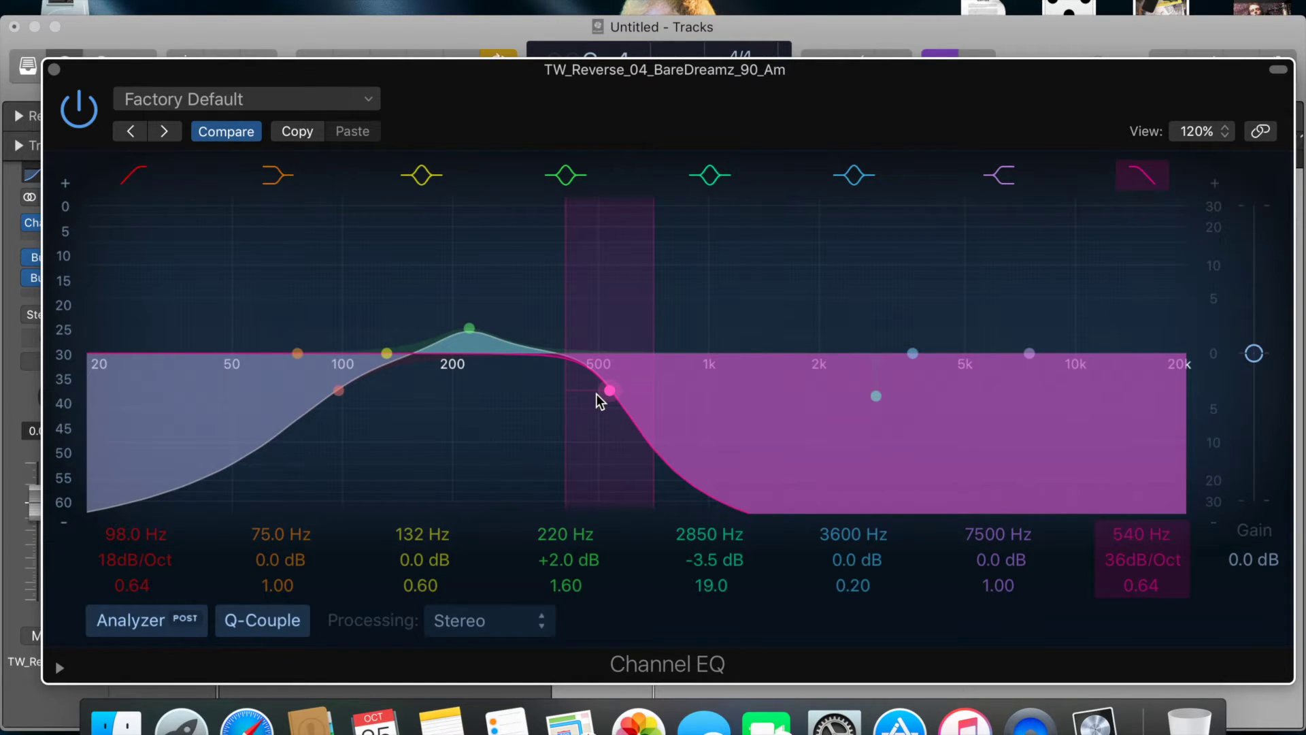
{"action": "left_click_drag", "start_coordinate": [610, 391], "coordinate": [950, 404]}
{"action": "left_click_drag", "start_coordinate": [1148, 583], "coordinate": [1149, 589]}
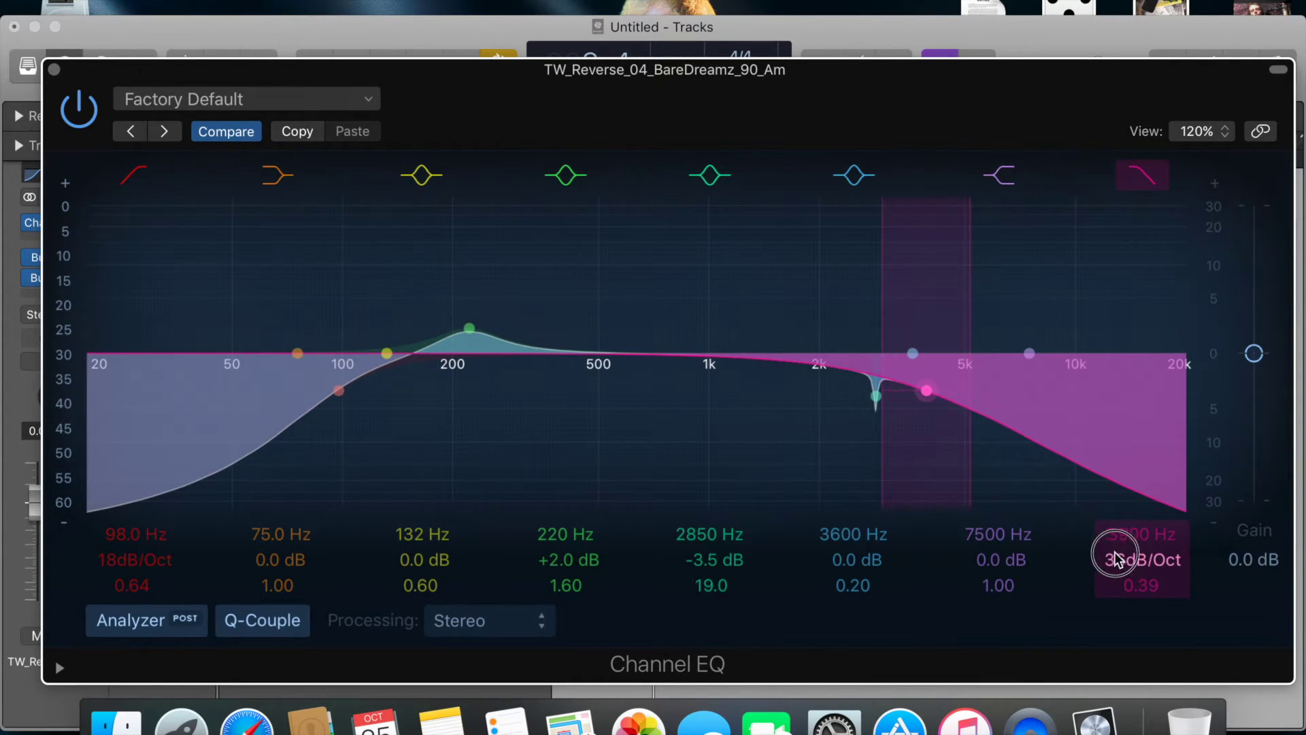
{"action": "mouse_move", "coordinate": [1155, 570]}
{"action": "left_mouse_down"}
{"action": "mouse_move", "coordinate": [1155, 557]}
{"action": "mouse_move", "coordinate": [1155, 592]}
{"action": "mouse_move", "coordinate": [1155, 558]}
{"action": "left_mouse_up"}
{"action": "left_click_drag", "start_coordinate": [927, 390], "coordinate": [962, 439]}
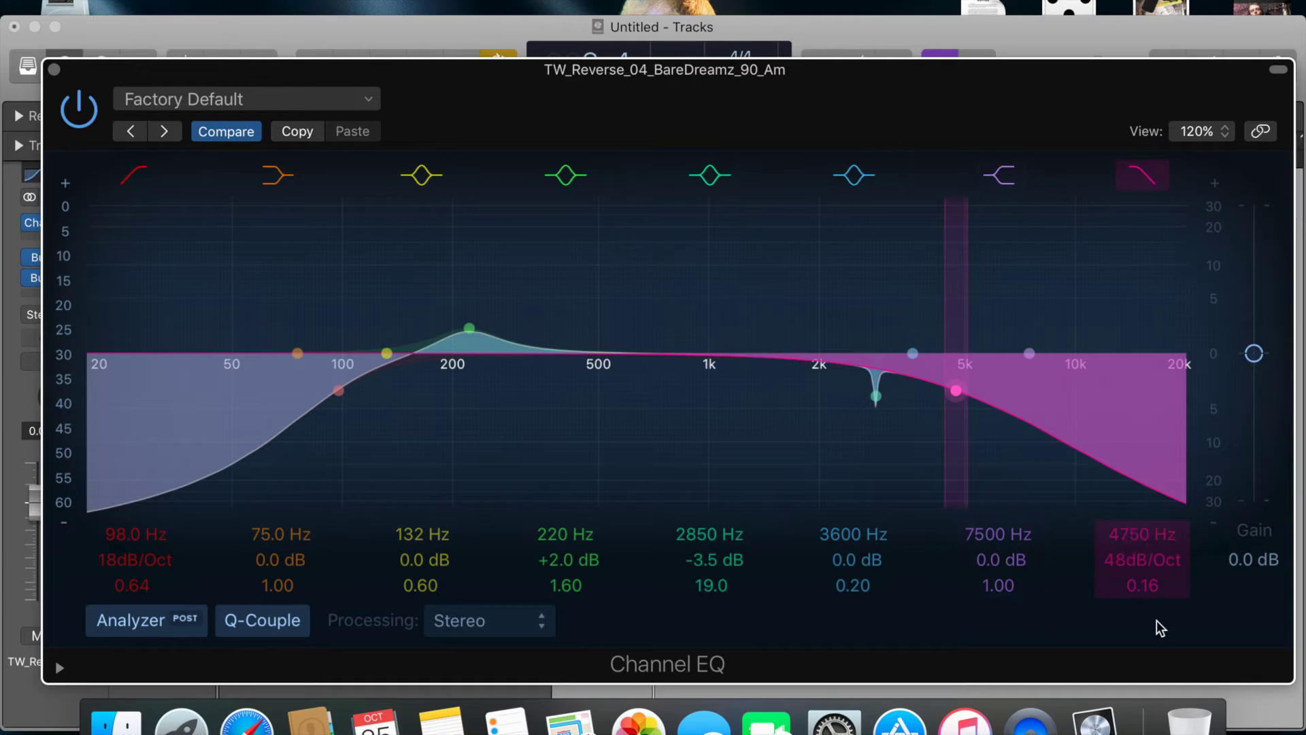
{"action": "mouse_move", "coordinate": [1142, 589]}
{"action": "left_mouse_down"}
{"action": "mouse_move", "coordinate": [1143, 551]}
{"action": "mouse_move", "coordinate": [1145, 587]}
{"action": "left_mouse_up"}
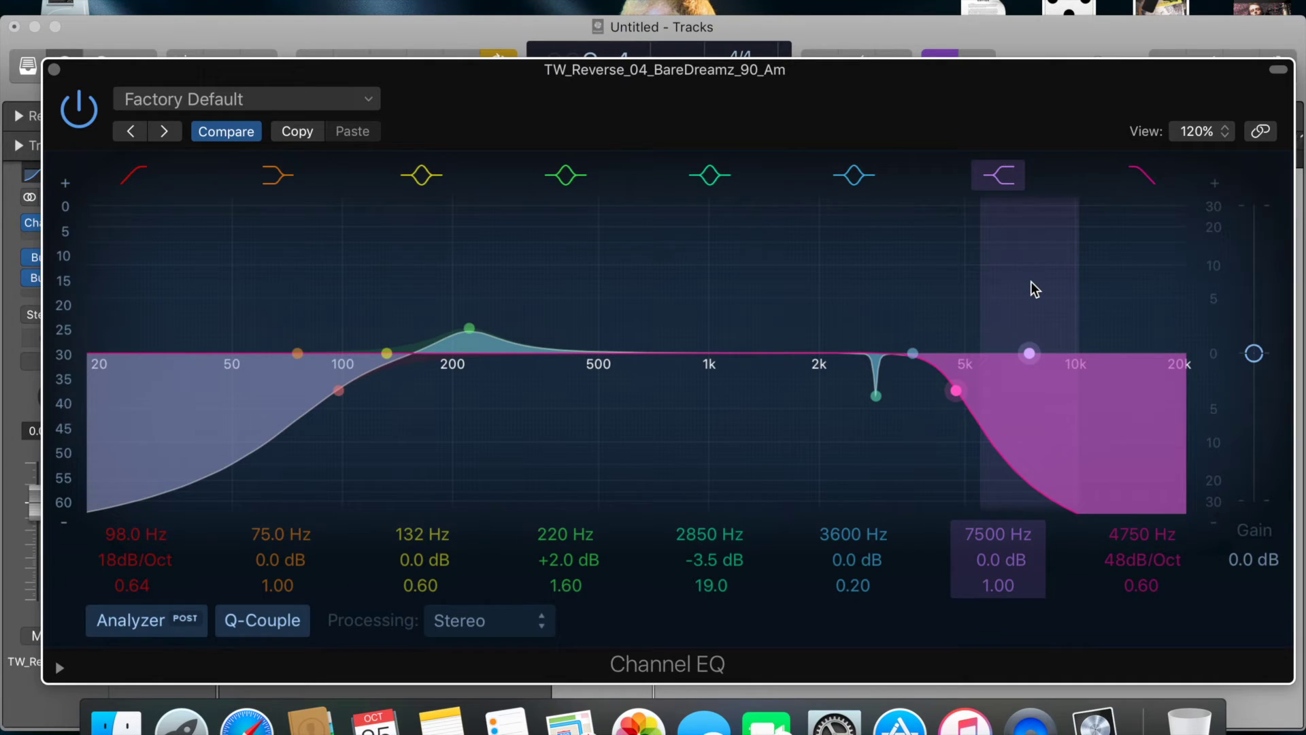
{"action": "left_click", "coordinate": [54, 69]}
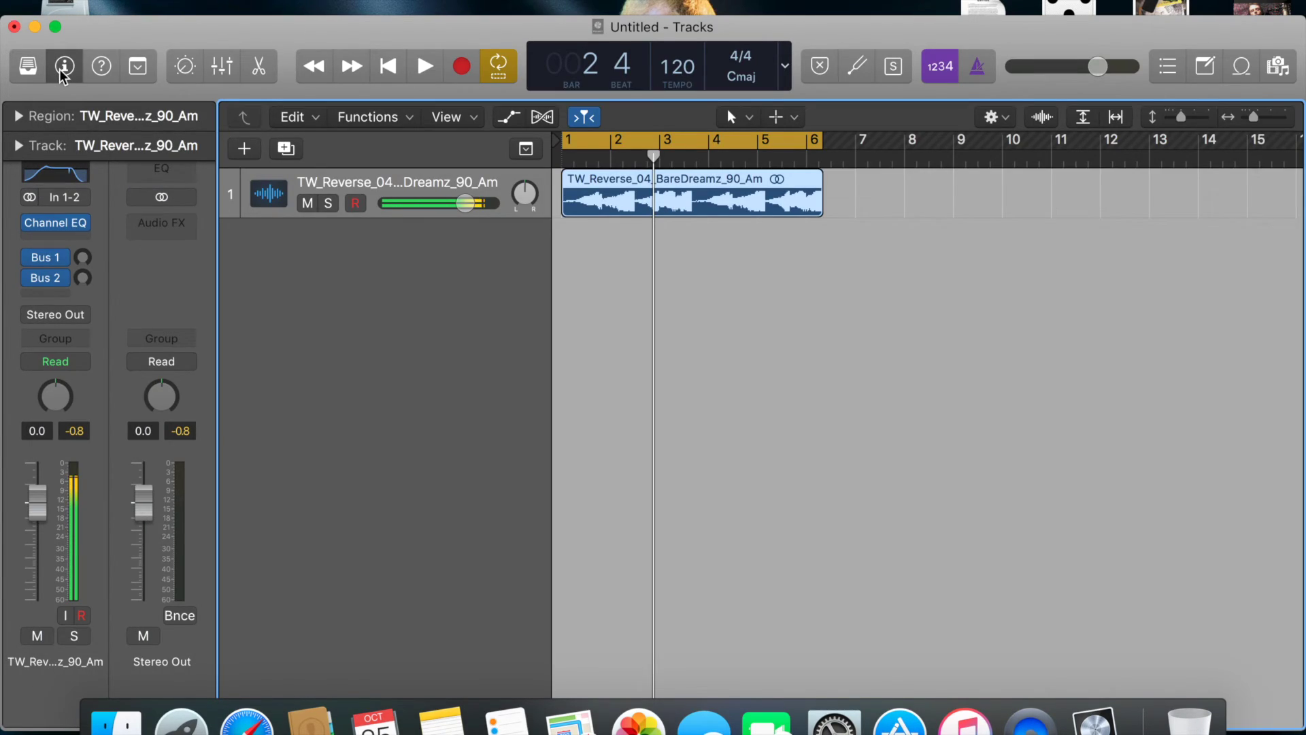